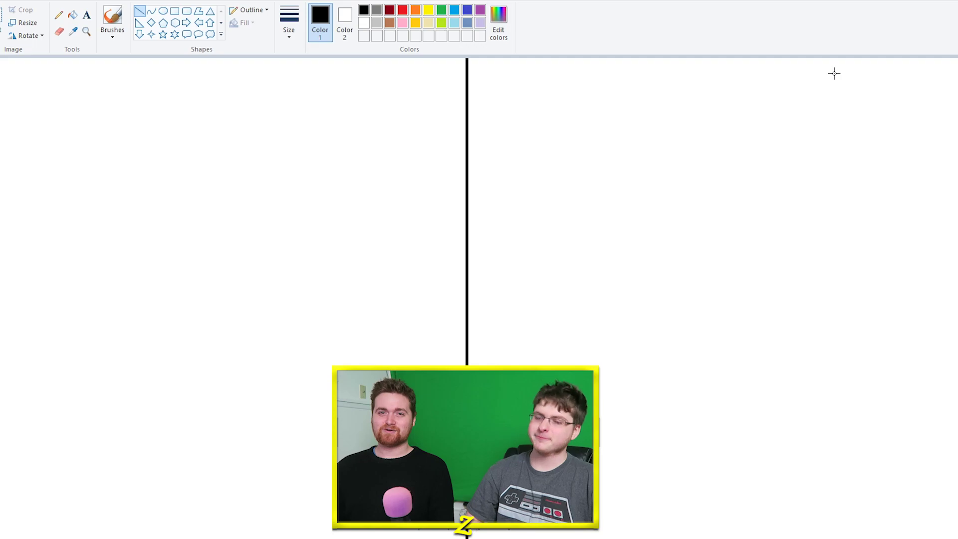
With the Pencil, draw the square head, smile and both clawed arms on the left.
click(59, 14)
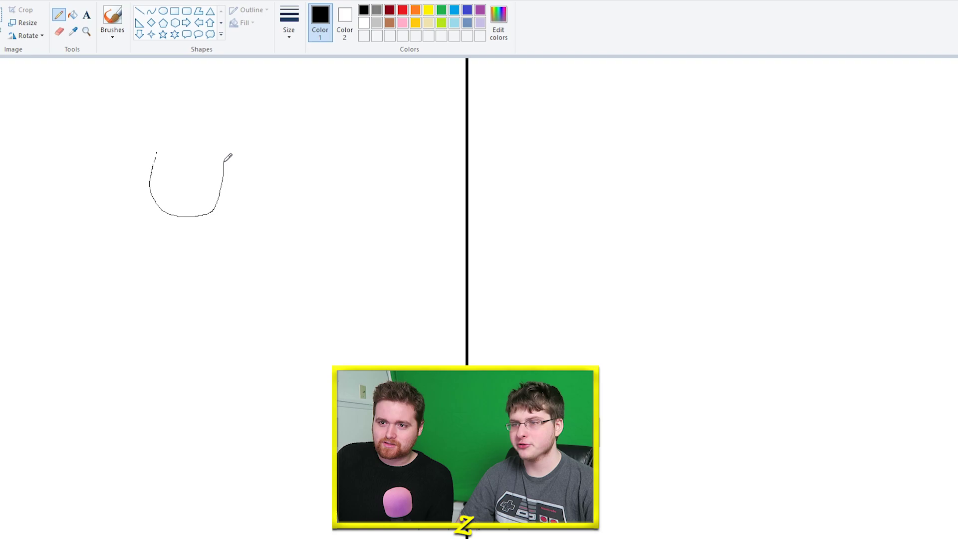
mouse_move(222, 146)
mouse_down()
mouse_move(156, 161)
mouse_move(179, 153)
mouse_up()
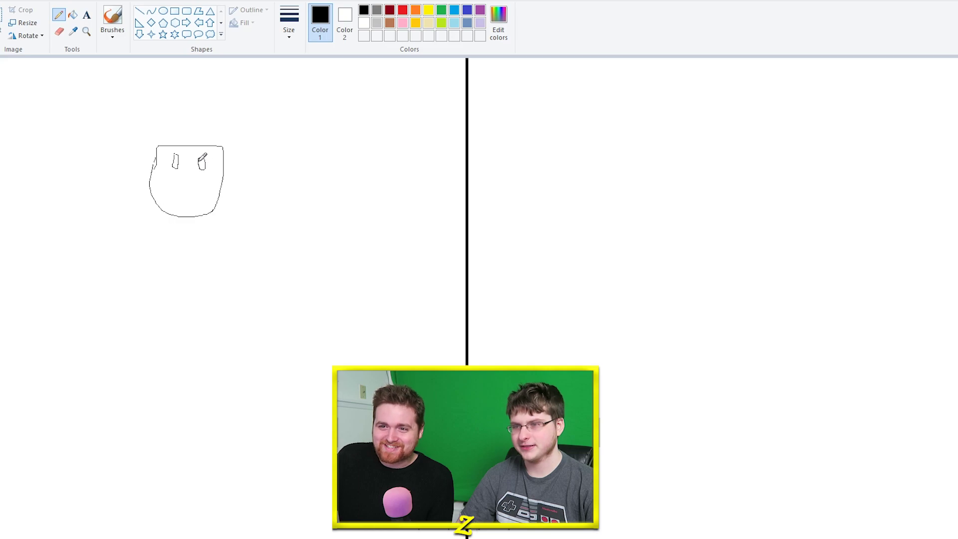
drag(166, 185, 214, 169)
mouse_move(143, 214)
mouse_down()
mouse_move(90, 235)
mouse_move(84, 251)
mouse_move(113, 262)
mouse_move(137, 228)
mouse_up()
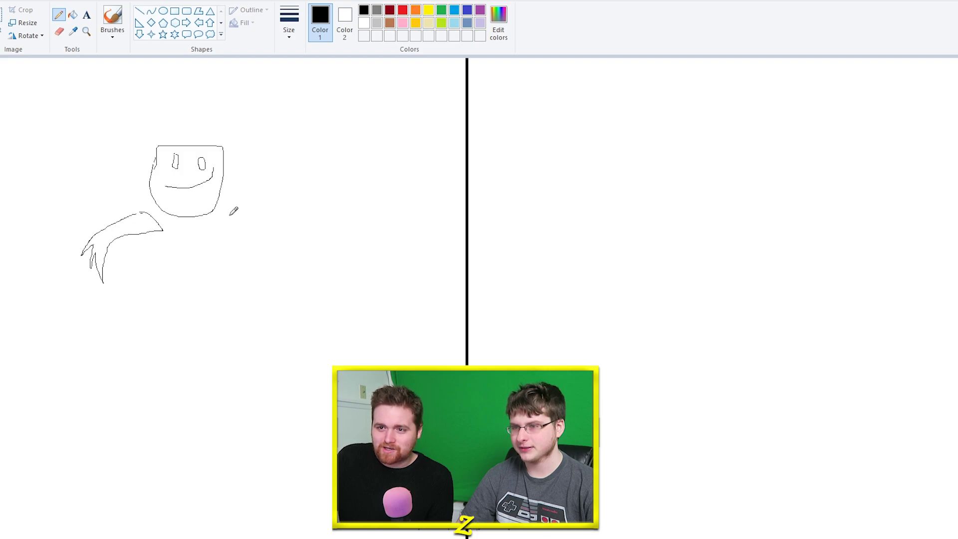
mouse_move(223, 222)
mouse_down()
mouse_move(289, 261)
mouse_move(263, 209)
mouse_up()
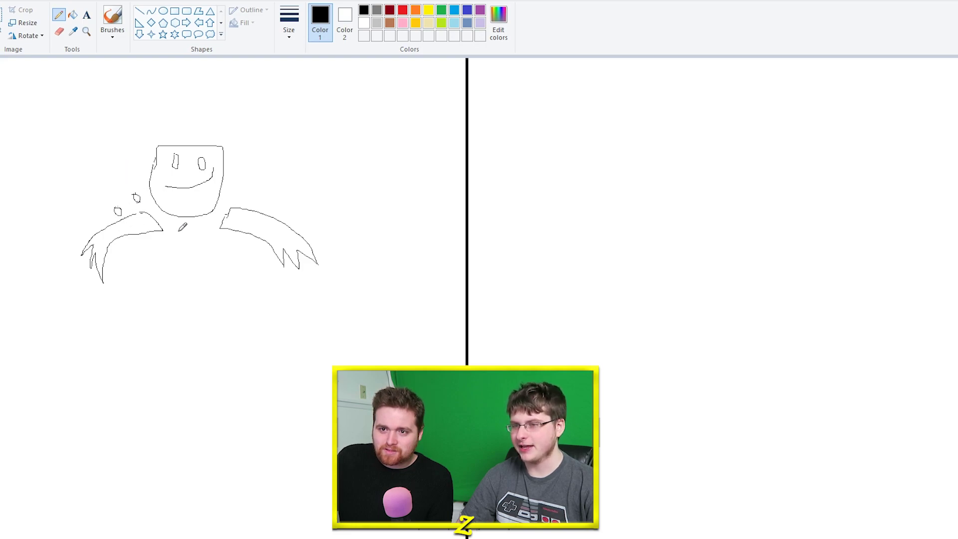
Add small ovals around the body and head, and spiky hair on top.
drag(180, 228, 143, 249)
drag(210, 239, 167, 254)
mouse_move(130, 158)
mouse_down()
mouse_move(242, 113)
mouse_move(225, 146)
mouse_up()
mouse_move(146, 140)
mouse_down()
mouse_move(129, 96)
mouse_move(259, 141)
mouse_up()
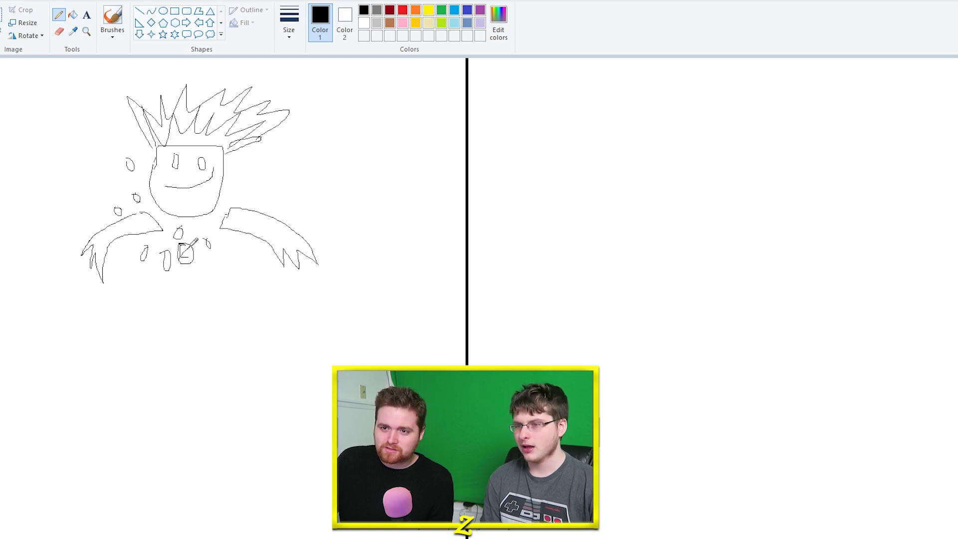
Darken the chest scribble, add loops on the lower body, and extend it downward.
mouse_move(186, 256)
mouse_down()
mouse_move(215, 273)
mouse_move(178, 298)
mouse_move(165, 291)
mouse_move(208, 306)
mouse_move(205, 294)
mouse_move(226, 282)
mouse_up()
mouse_move(186, 308)
mouse_down()
mouse_move(178, 322)
mouse_move(187, 309)
mouse_up()
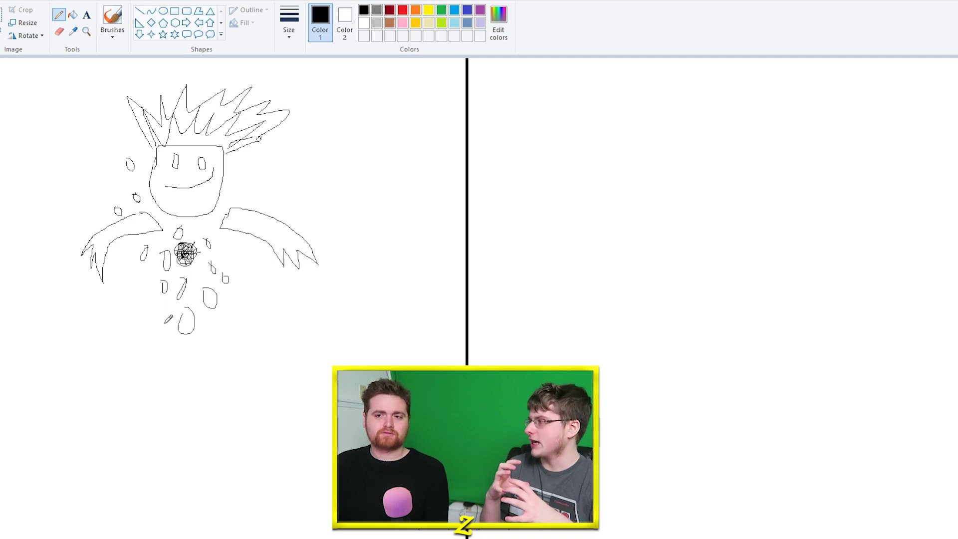
mouse_move(149, 272)
mouse_down()
mouse_move(149, 307)
mouse_move(133, 297)
mouse_up()
drag(216, 270, 220, 277)
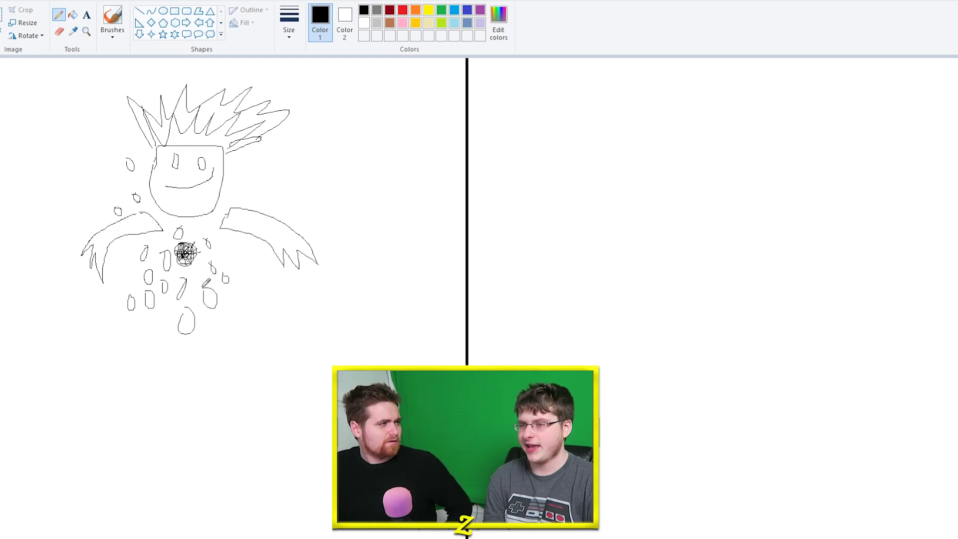
mouse_move(147, 323)
mouse_down()
mouse_move(149, 356)
mouse_move(103, 387)
mouse_move(153, 393)
mouse_move(161, 321)
mouse_move(202, 377)
mouse_move(242, 385)
mouse_move(248, 370)
mouse_move(225, 329)
mouse_move(193, 319)
mouse_up()
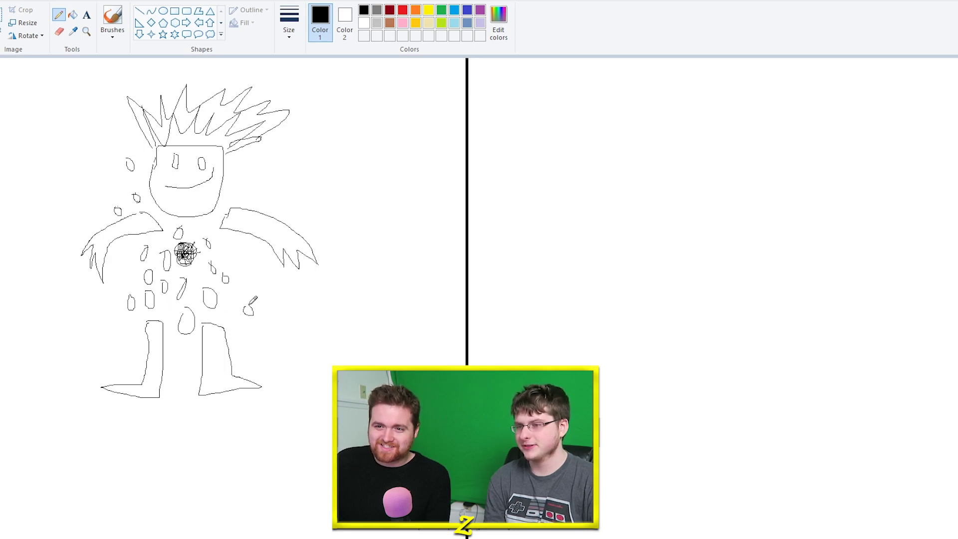
Add small marks around the figure's body, head, arm and right shoulder.
mouse_move(218, 240)
mouse_down()
mouse_move(221, 252)
mouse_move(237, 254)
mouse_up()
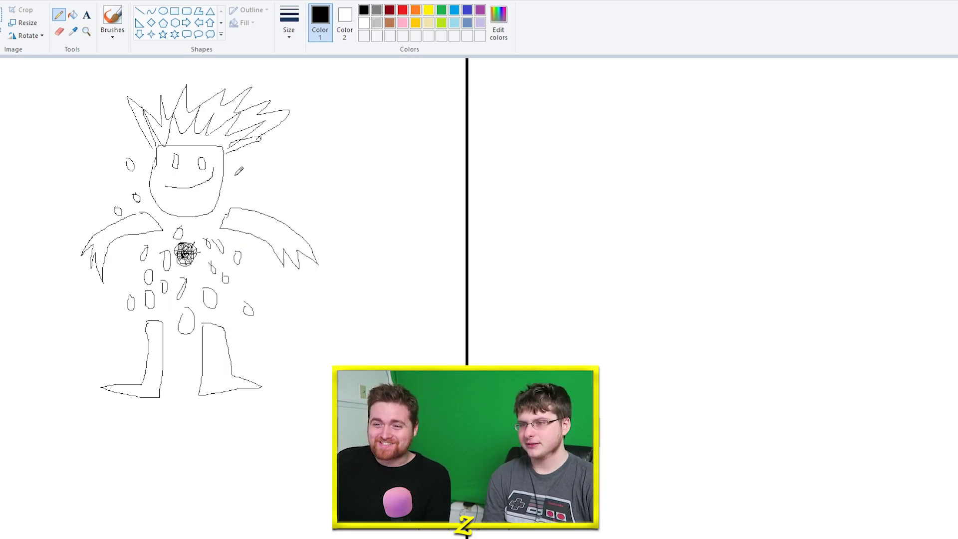
mouse_move(236, 177)
mouse_down()
mouse_move(238, 192)
mouse_move(262, 184)
mouse_up()
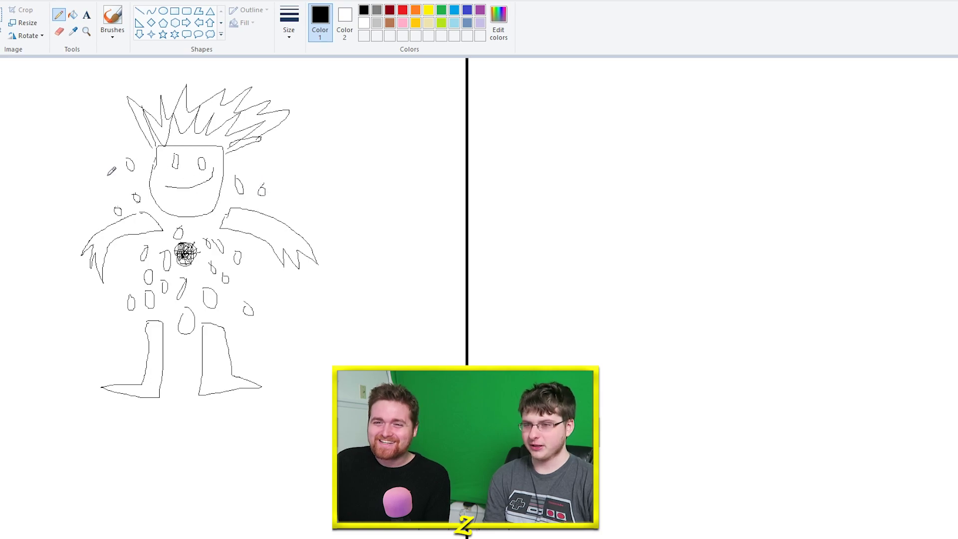
mouse_move(116, 168)
mouse_down()
mouse_move(109, 190)
mouse_move(131, 184)
mouse_up()
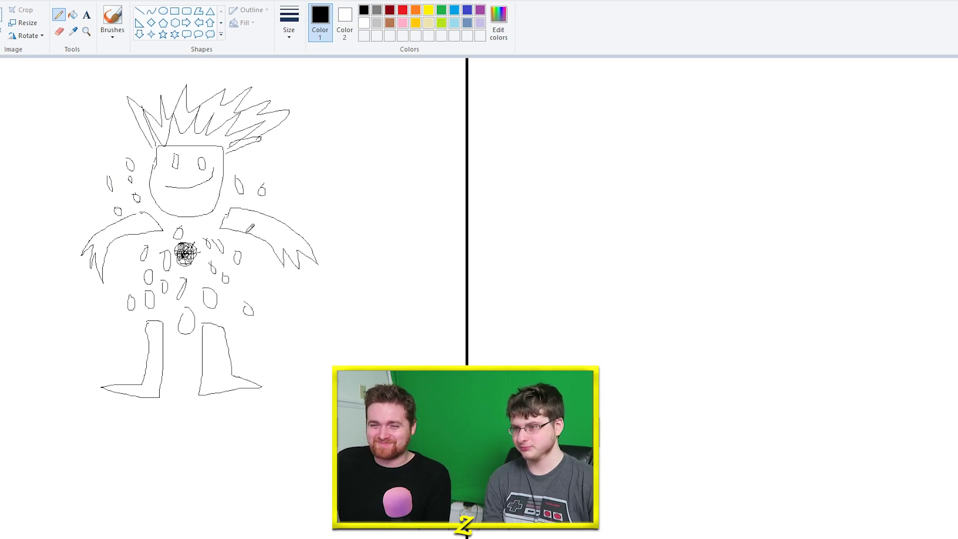
drag(253, 169, 259, 177)
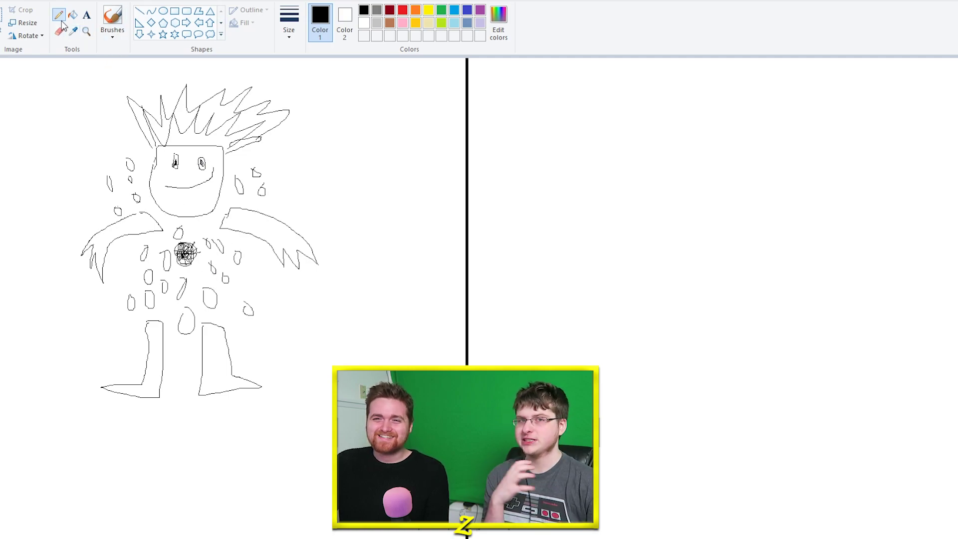
Switch to Brushes in black with a thicker line size.
click(113, 21)
click(429, 10)
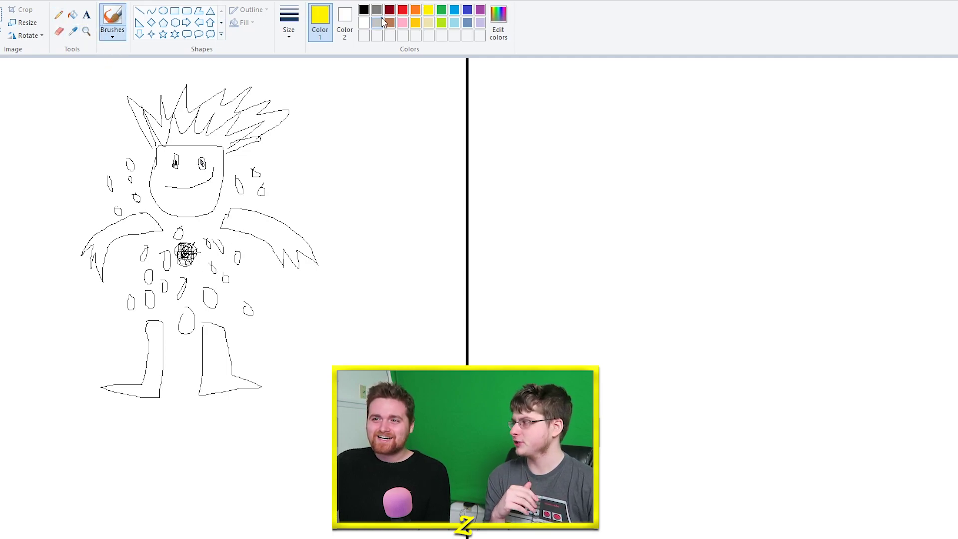
click(364, 10)
click(292, 33)
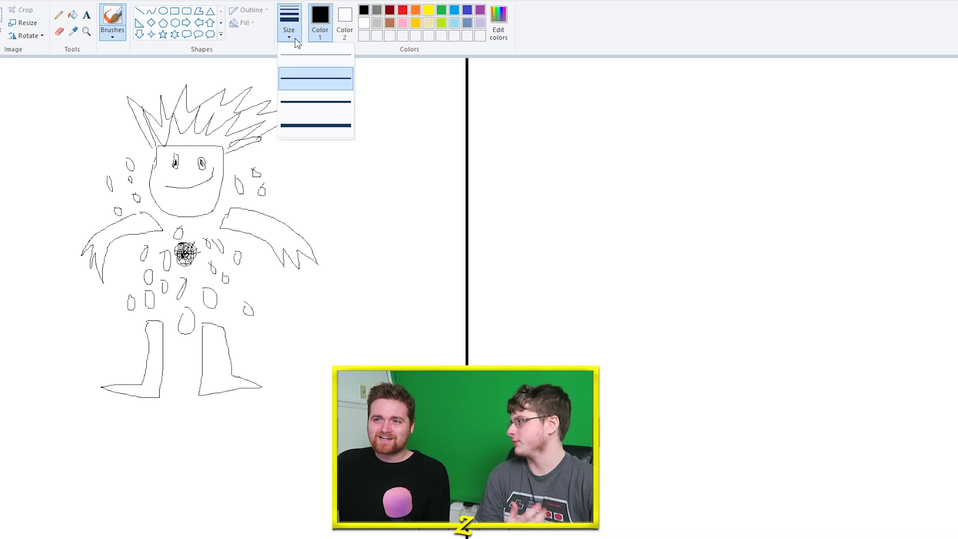
click(315, 101)
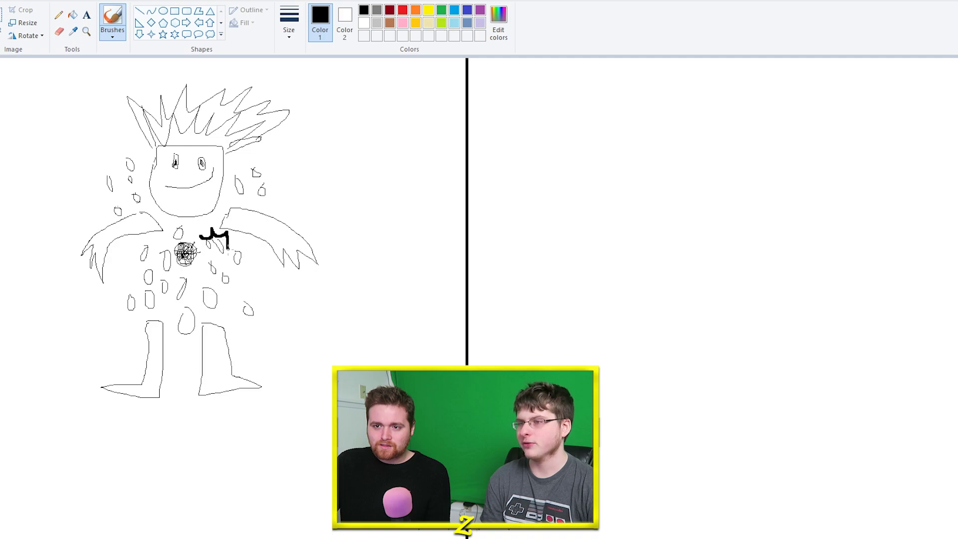
Draw the thick black badge outline on the chest, colour it yellow, then return to black.
drag(218, 260, 202, 238)
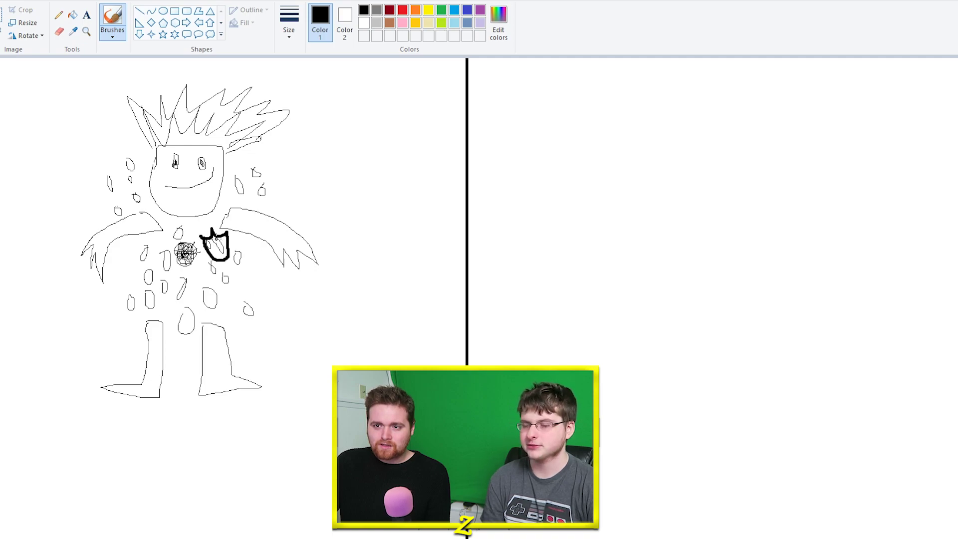
click(428, 10)
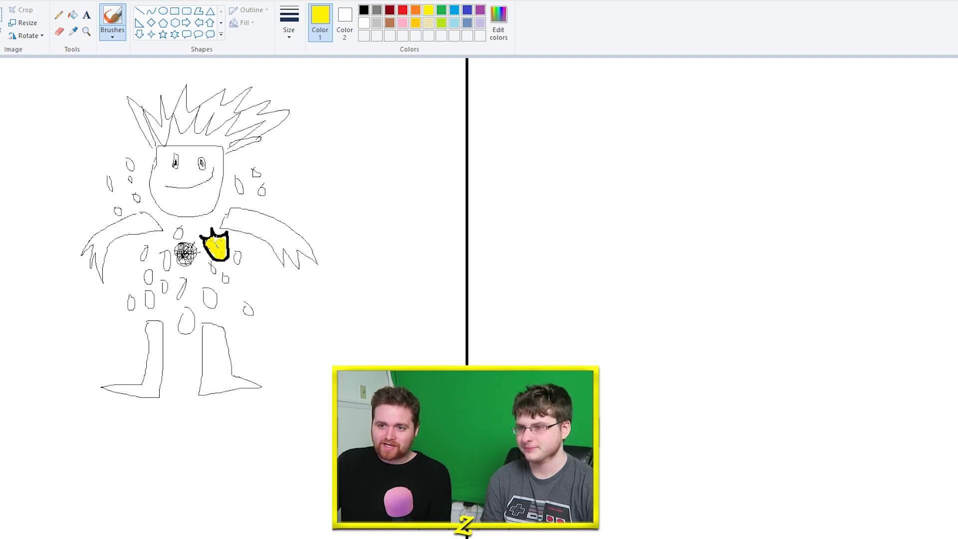
click(364, 10)
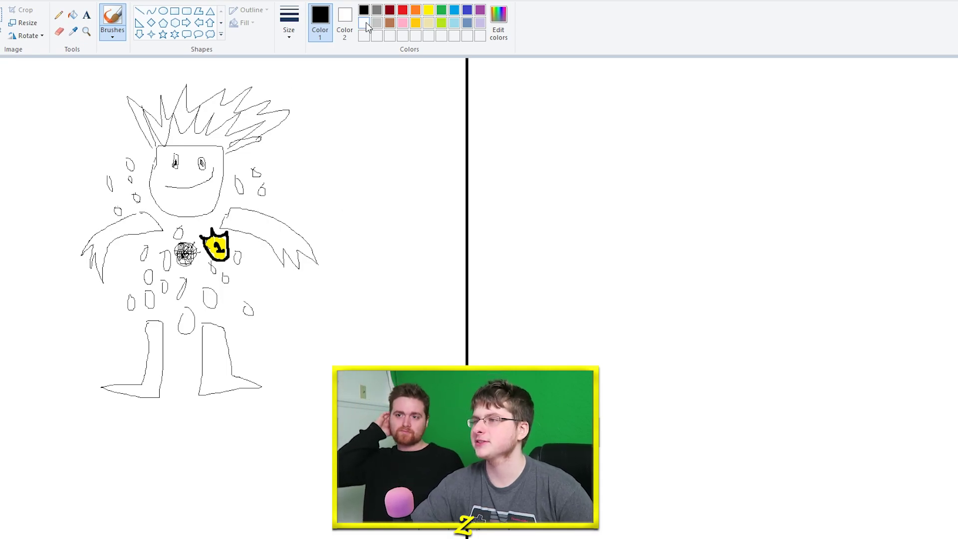
Pick a textured brush with thicker lines and sketch small strokes below the right drawing.
click(112, 36)
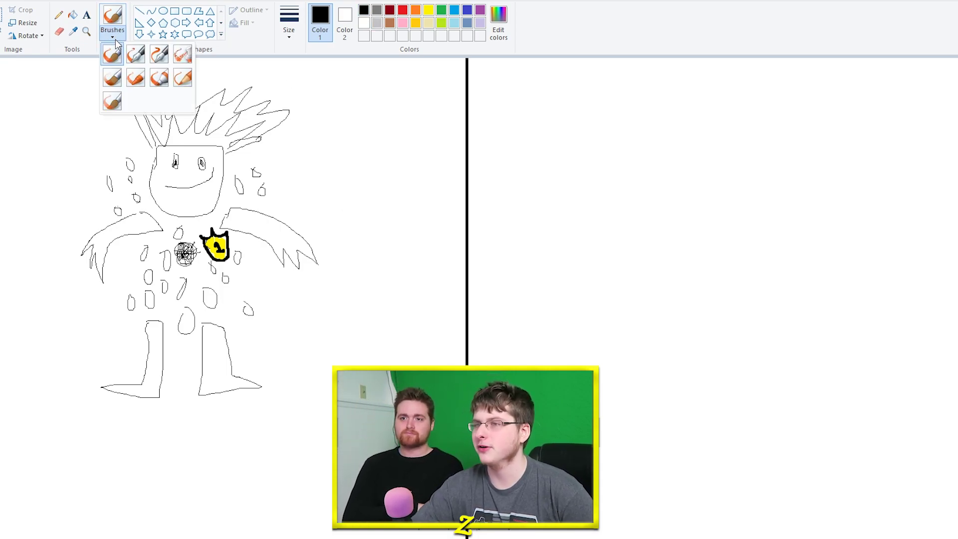
click(135, 80)
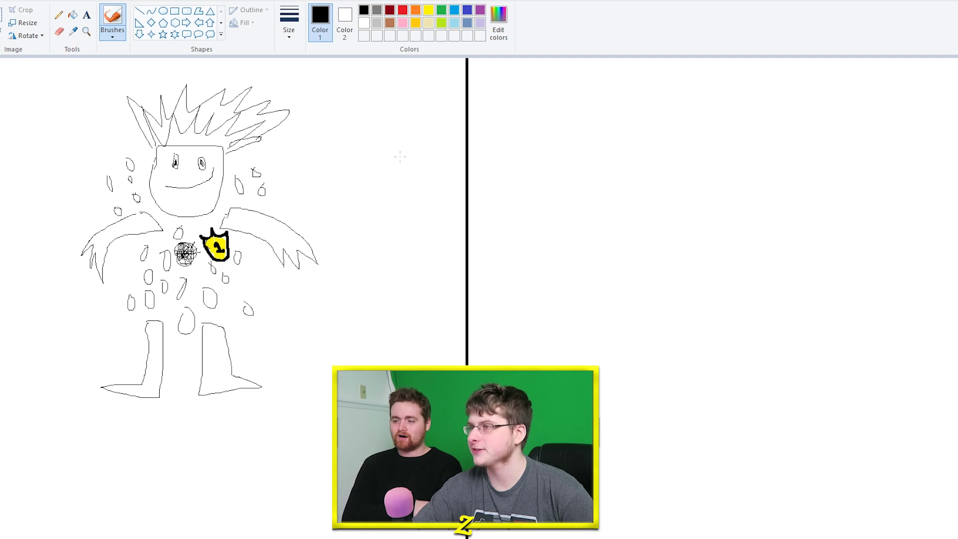
click(288, 30)
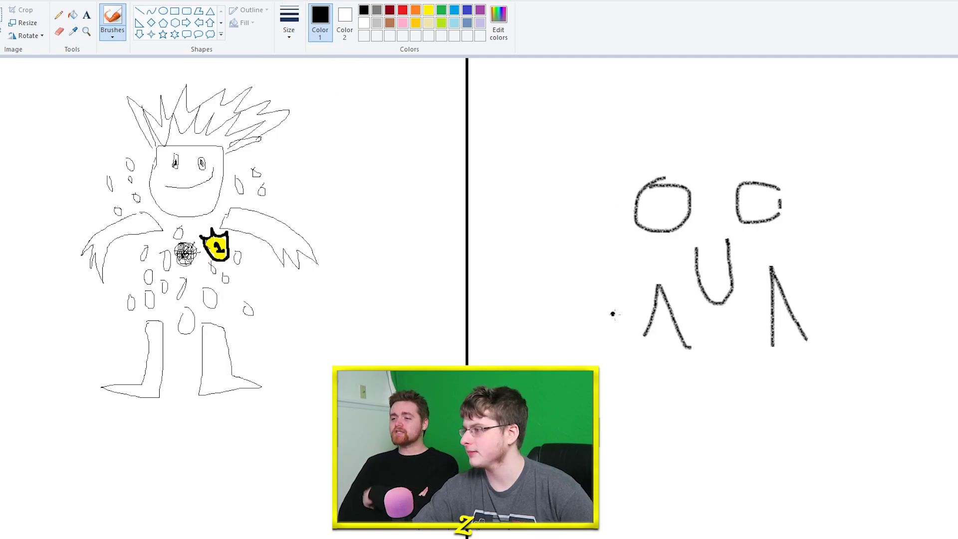
drag(612, 313, 868, 305)
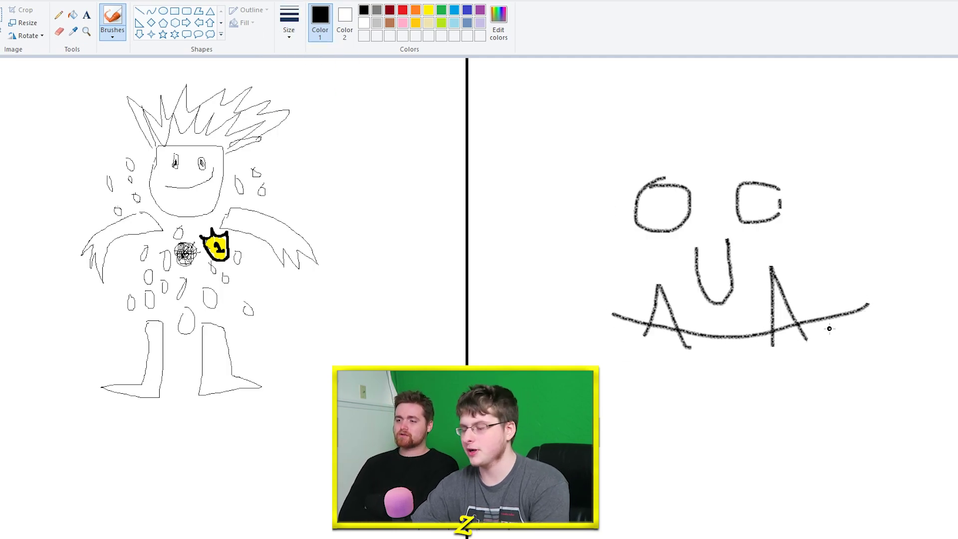
key(ctrl+z)
key(ctrl+z)
key(ctrl+z)
mouse_move(641, 338)
mouse_down()
mouse_move(648, 320)
mouse_move(686, 335)
mouse_up()
drag(768, 344, 800, 326)
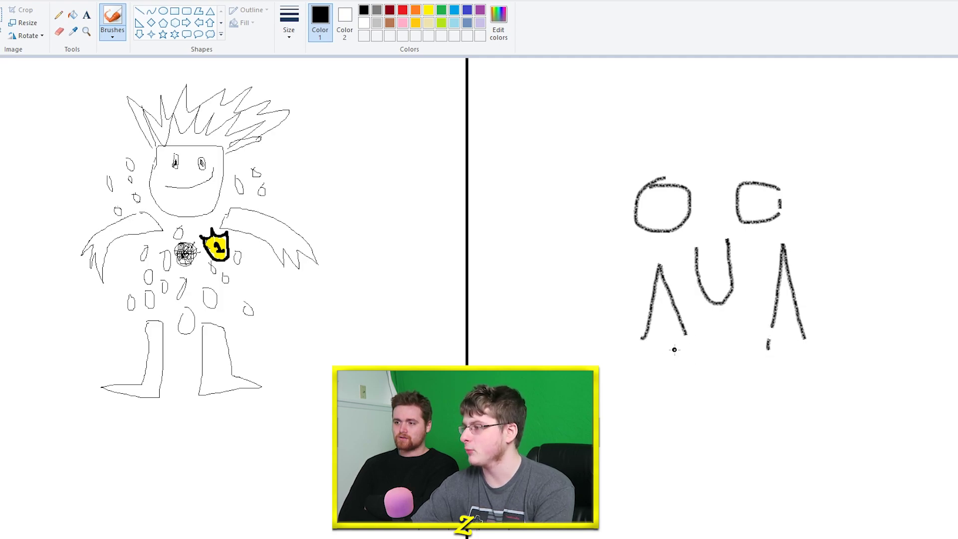
Try drawing a long baseline under the right shapes, undoing each crooked attempt.
drag(629, 340, 925, 314)
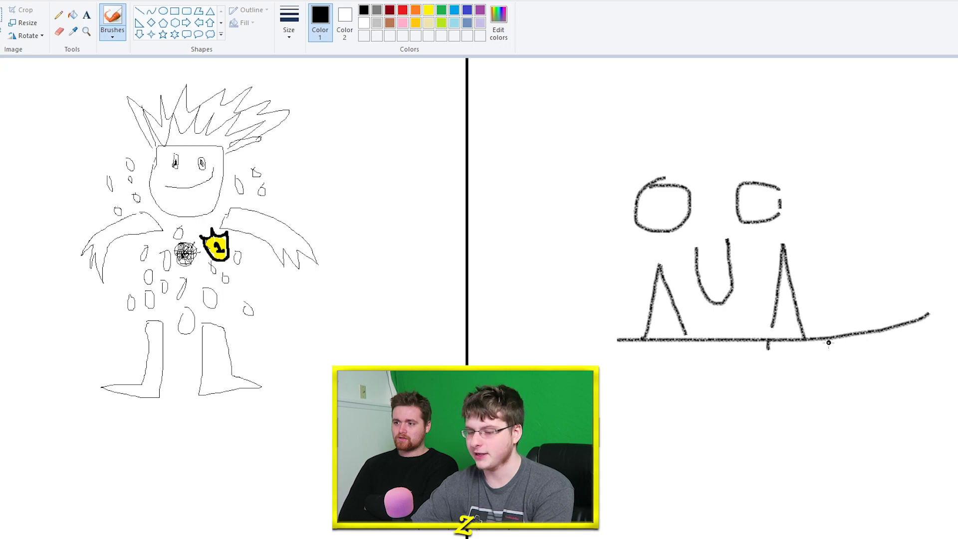
key(ctrl+z)
drag(628, 354, 948, 336)
key(ctrl+z)
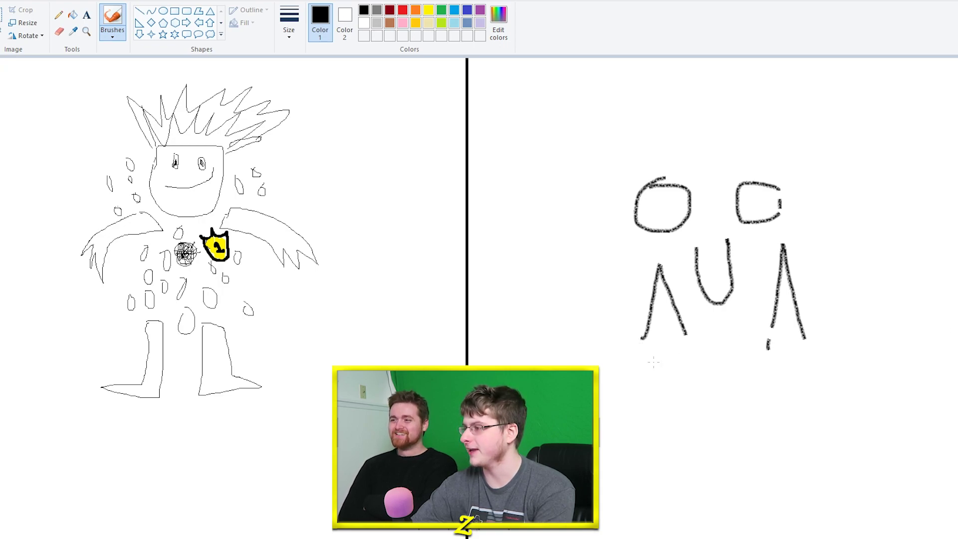
drag(604, 334, 898, 321)
key(ctrl+z)
key(ctrl+z)
mouse_move(644, 341)
mouse_down()
mouse_move(890, 337)
mouse_move(668, 340)
mouse_move(877, 337)
mouse_up()
key(ctrl+z)
key(ctrl+z)
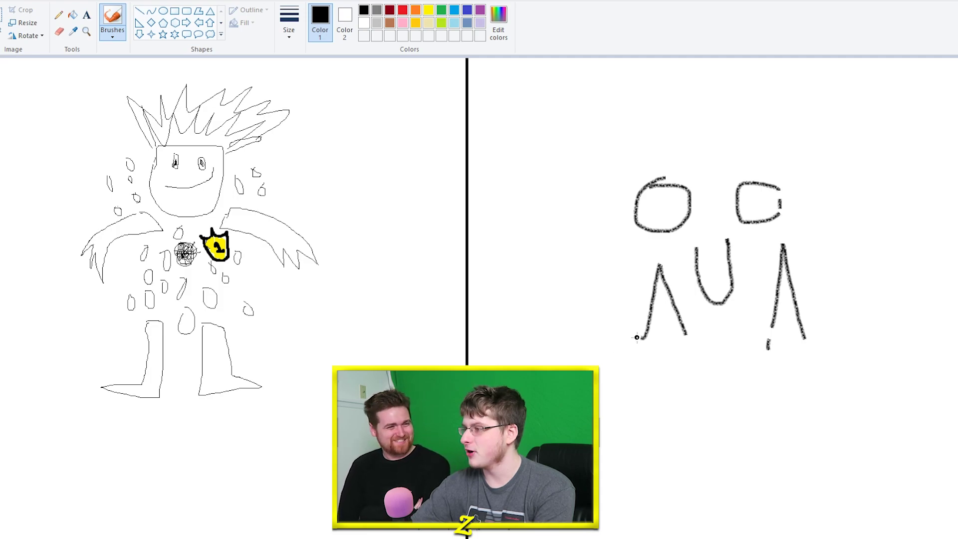
drag(640, 338, 917, 333)
key(ctrl+z)
drag(632, 343, 884, 293)
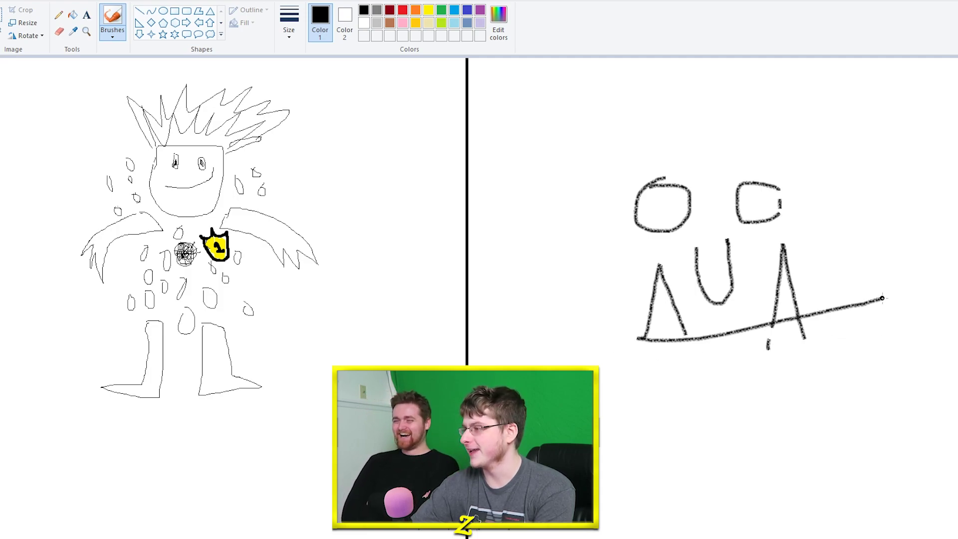
key(ctrl+z)
drag(630, 335, 898, 315)
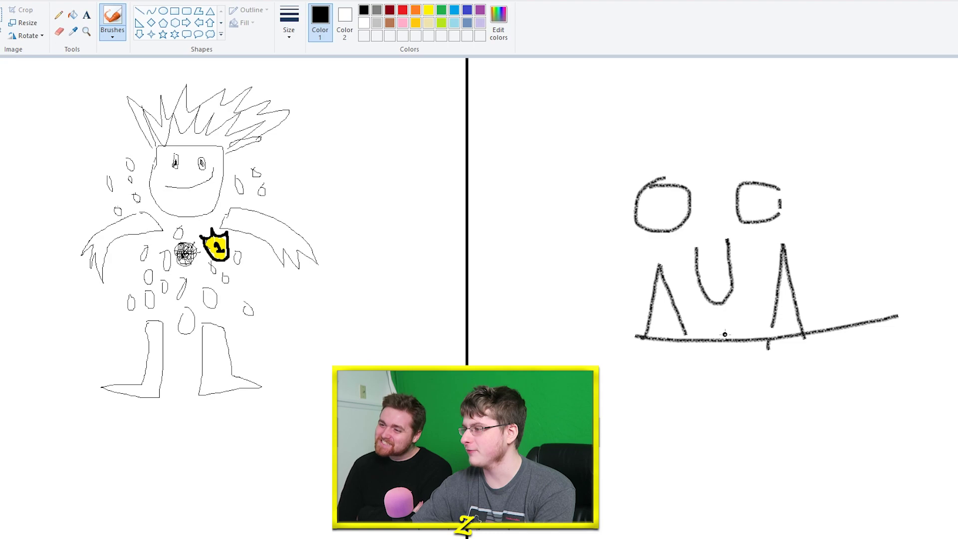
key(ctrl+z)
Settle on a straight horizontal baseline and extend the right peak's legs down to it.
drag(635, 337, 887, 336)
key(ctrl+z)
drag(601, 342, 952, 341)
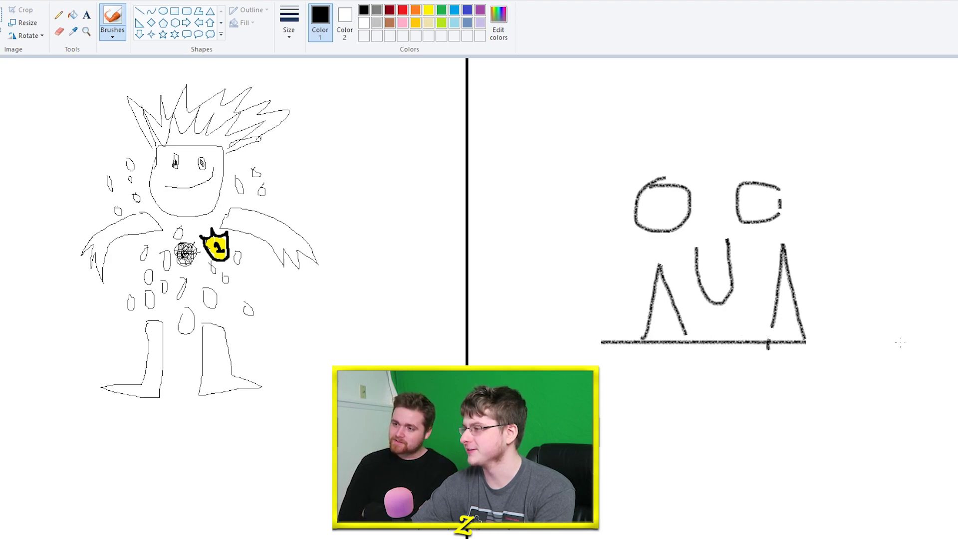
key(ctrl+z)
drag(596, 345, 948, 342)
key(ctrl+z)
drag(642, 347, 910, 342)
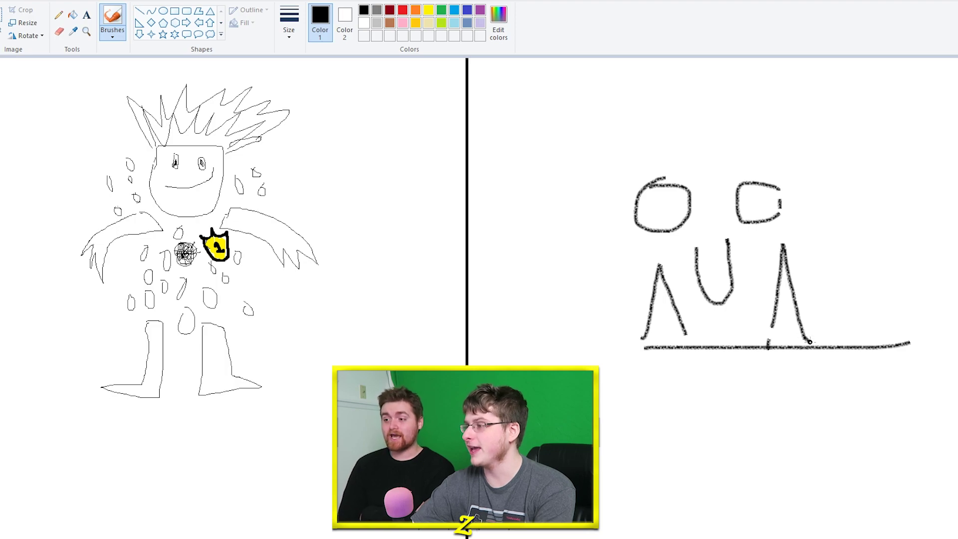
mouse_move(801, 336)
mouse_down()
mouse_move(812, 346)
mouse_move(763, 346)
mouse_up()
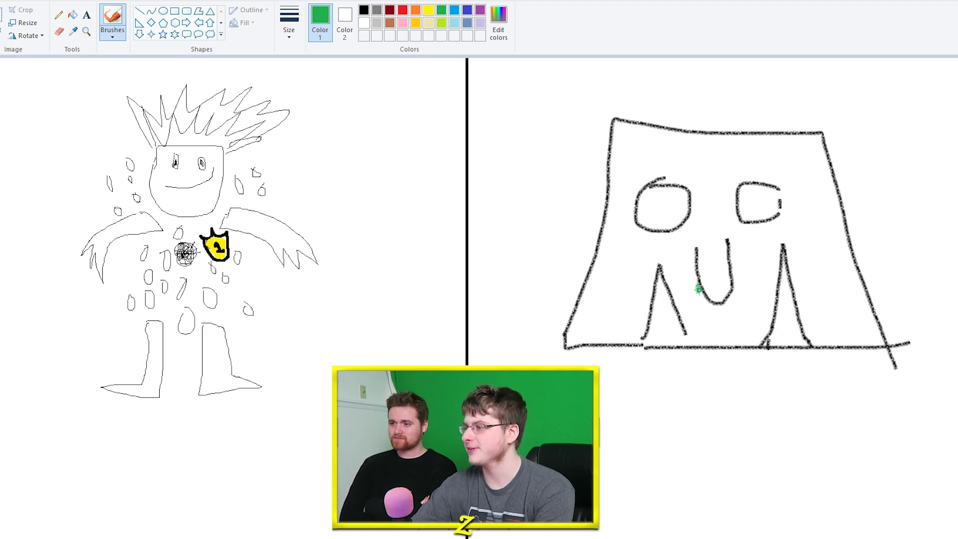
Try yellow and blue, return to black, and sketch zigzags, loops and a pointed shape below.
click(428, 10)
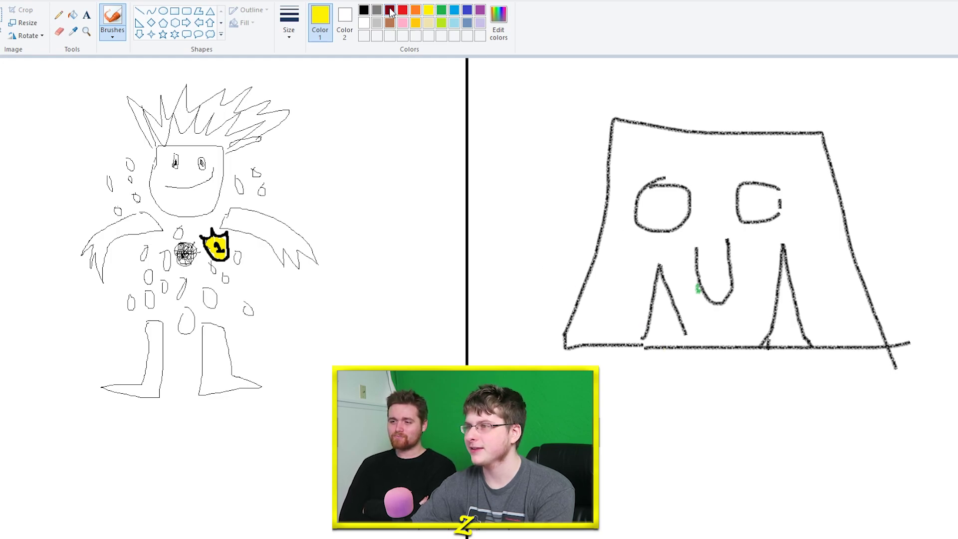
click(455, 10)
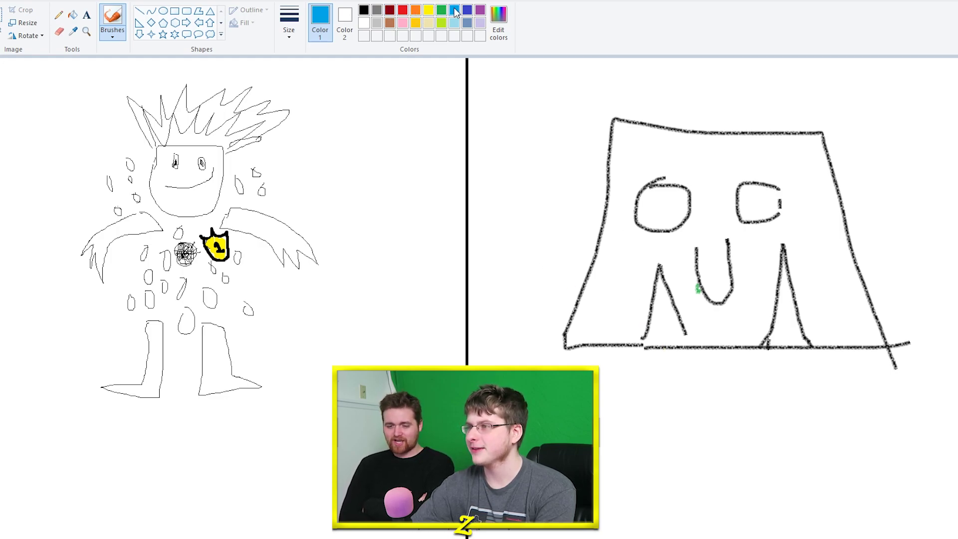
click(364, 10)
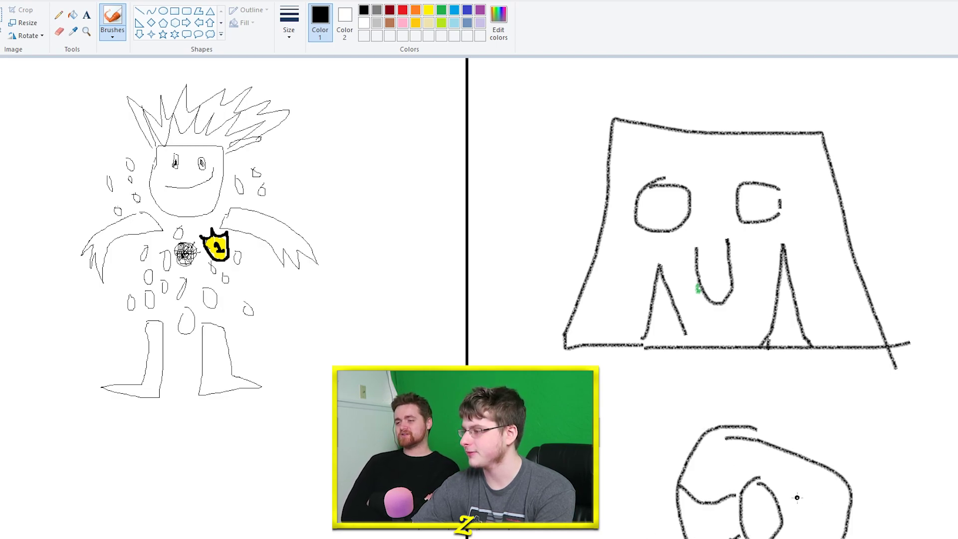
drag(796, 497, 823, 508)
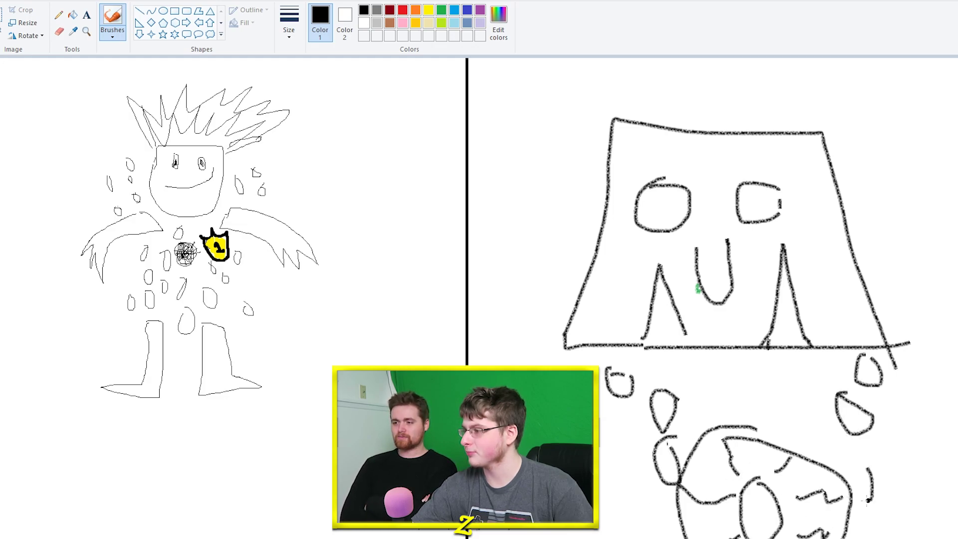
mouse_move(868, 500)
mouse_down()
mouse_move(852, 450)
mouse_move(818, 427)
mouse_up()
drag(758, 389, 780, 394)
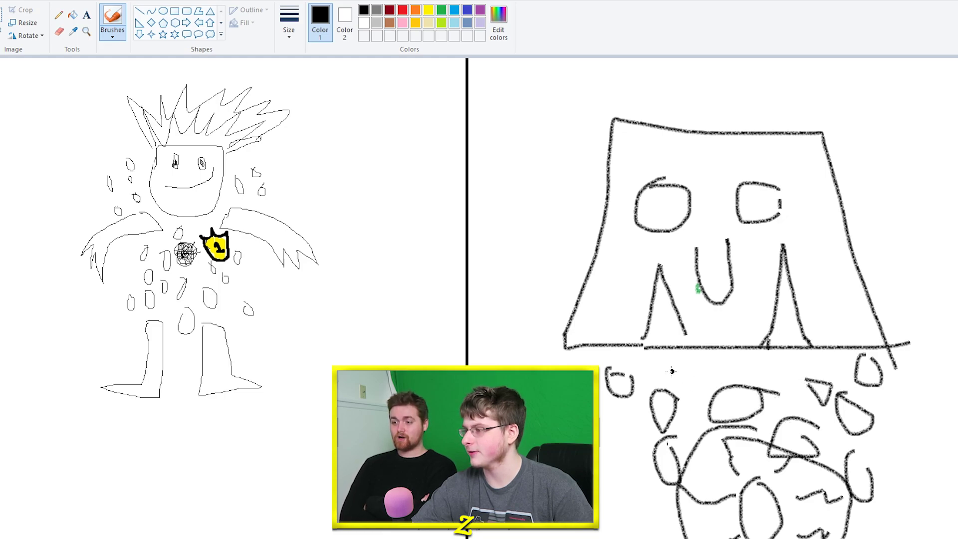
mouse_move(779, 372)
mouse_down()
mouse_move(768, 410)
mouse_move(771, 367)
mouse_move(788, 379)
mouse_up()
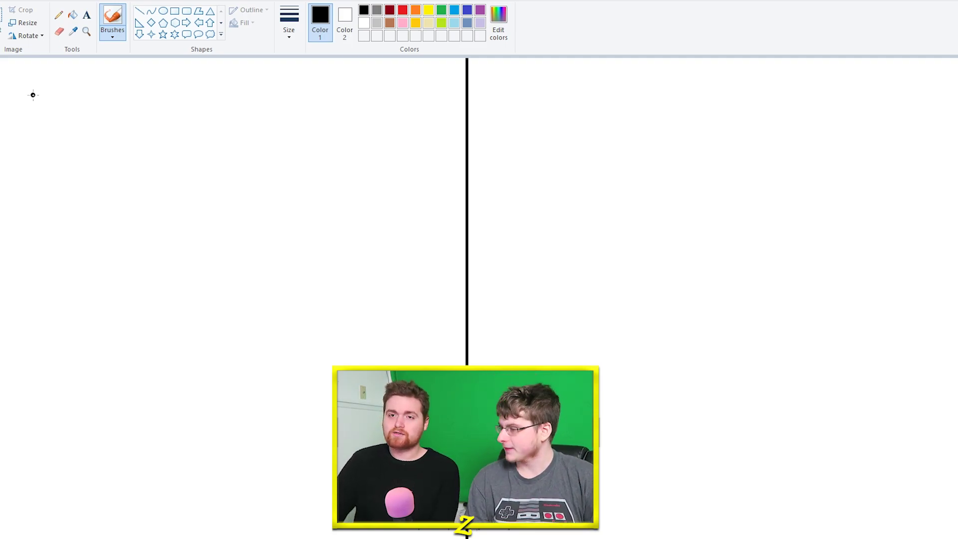
Draw the cat's round head, both pointed ears, the mouth and an eye on the left half.
drag(161, 139, 141, 165)
drag(129, 102, 163, 140)
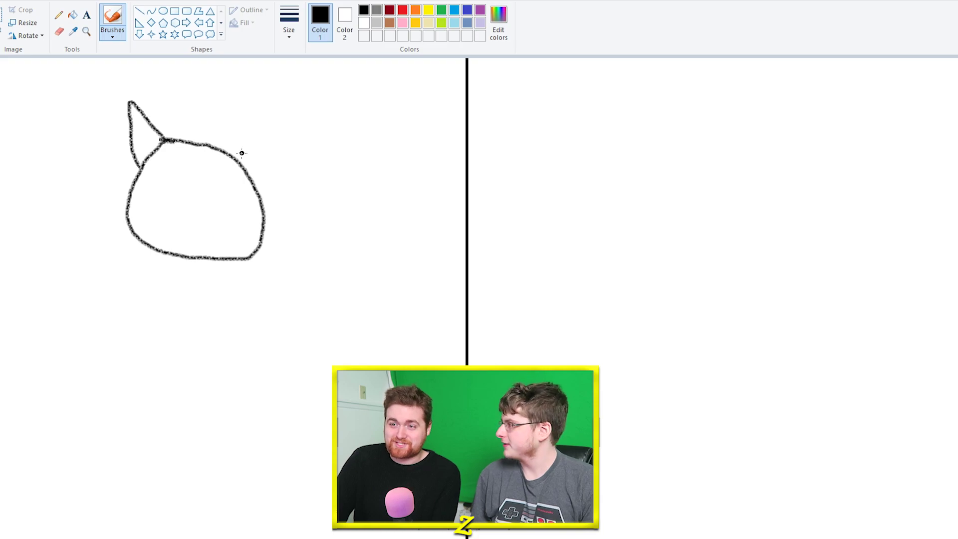
mouse_move(230, 155)
mouse_down()
mouse_move(286, 118)
mouse_move(263, 186)
mouse_up()
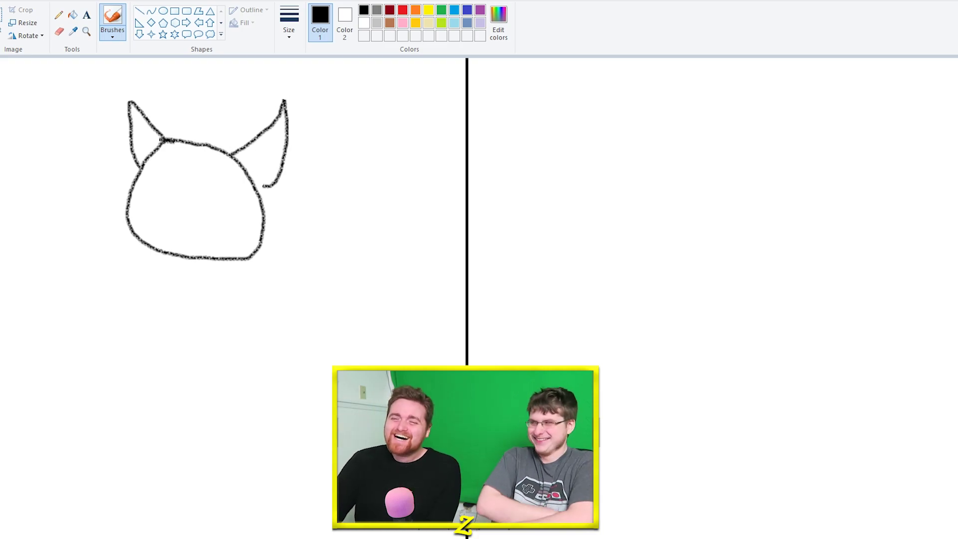
drag(255, 183, 264, 186)
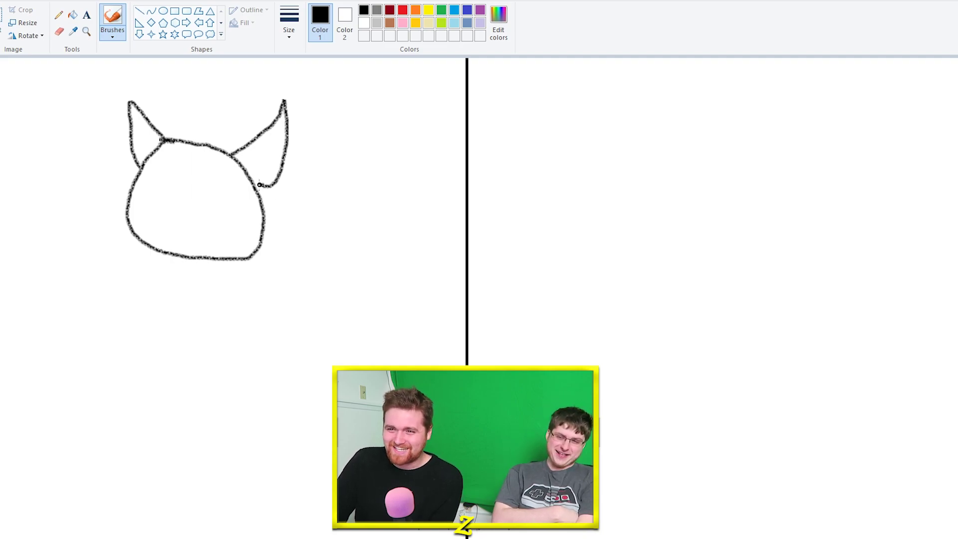
mouse_move(186, 204)
mouse_down()
mouse_move(154, 217)
mouse_move(234, 224)
mouse_up()
drag(166, 169, 230, 160)
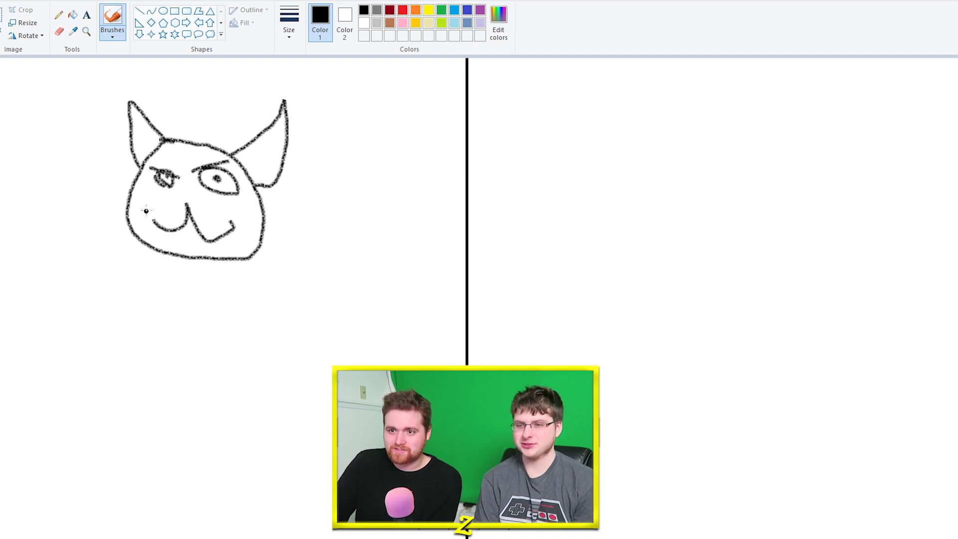
Add three whiskers on the left, more on the right, and a solid black nose.
drag(155, 202, 54, 137)
drag(150, 202, 52, 178)
drag(146, 223, 9, 214)
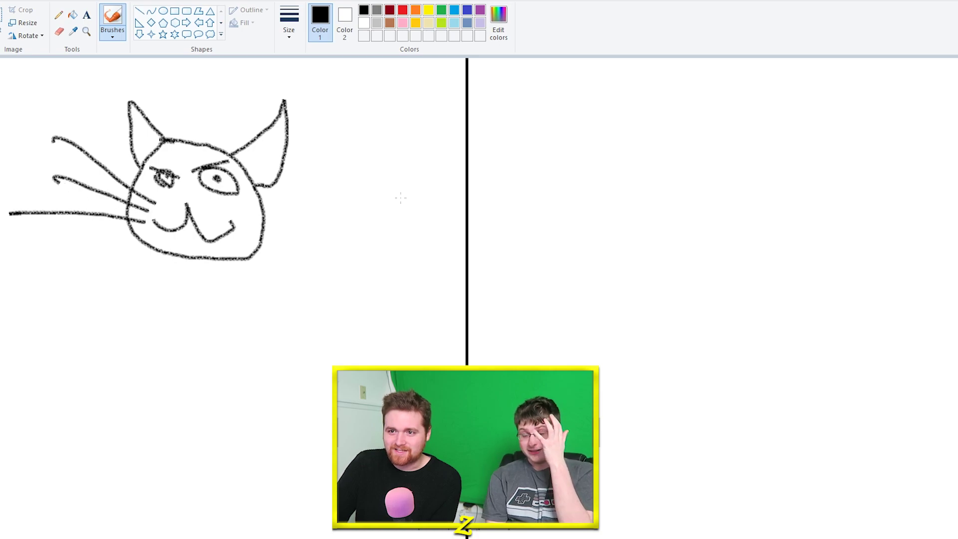
drag(242, 208, 367, 174)
mouse_move(251, 218)
mouse_down()
mouse_move(389, 182)
mouse_move(402, 232)
mouse_up()
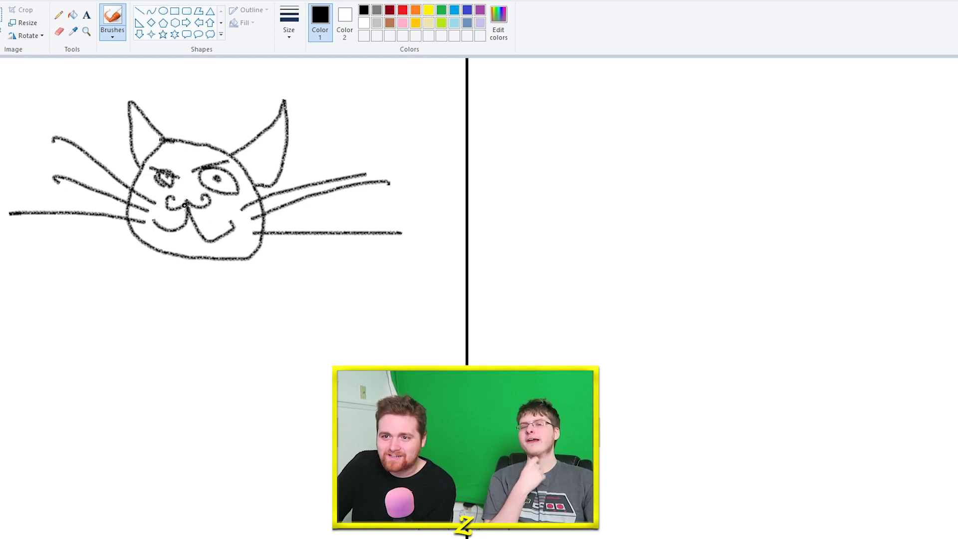
drag(184, 199, 171, 229)
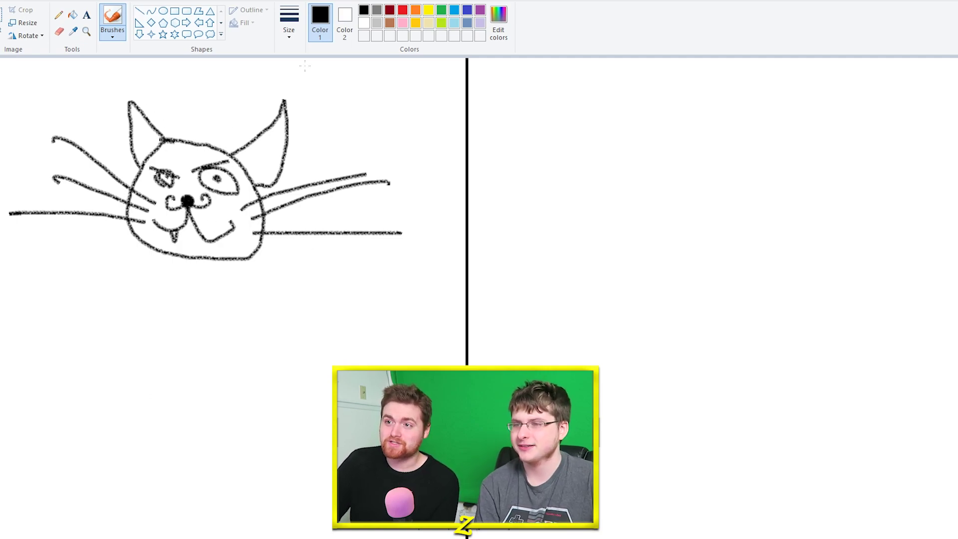
Draw both sides of the long hair and fill parts of it yellow with the Fill tool.
mouse_move(186, 105)
mouse_down()
mouse_move(85, 84)
mouse_move(36, 345)
mouse_move(129, 285)
mouse_up()
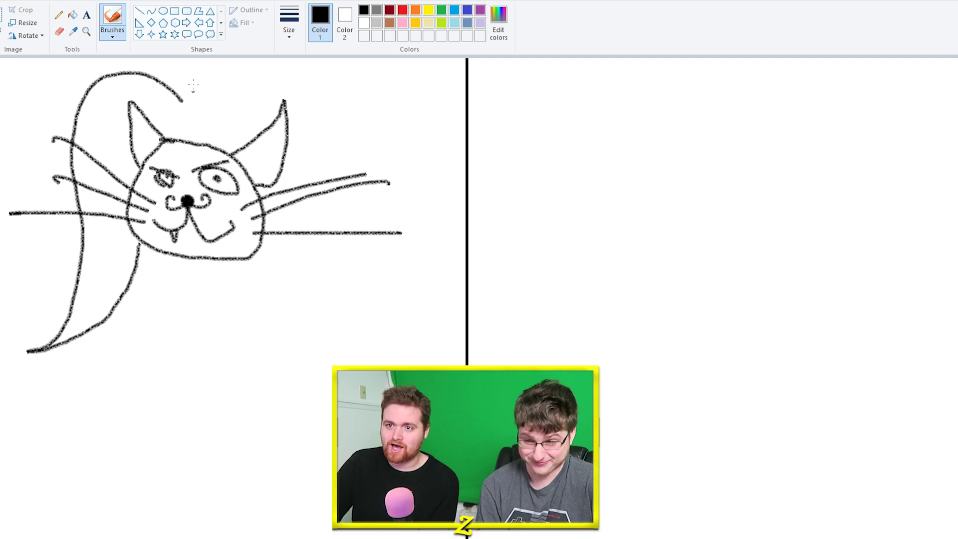
mouse_move(184, 102)
mouse_down()
mouse_move(360, 105)
mouse_move(359, 351)
mouse_move(267, 252)
mouse_up()
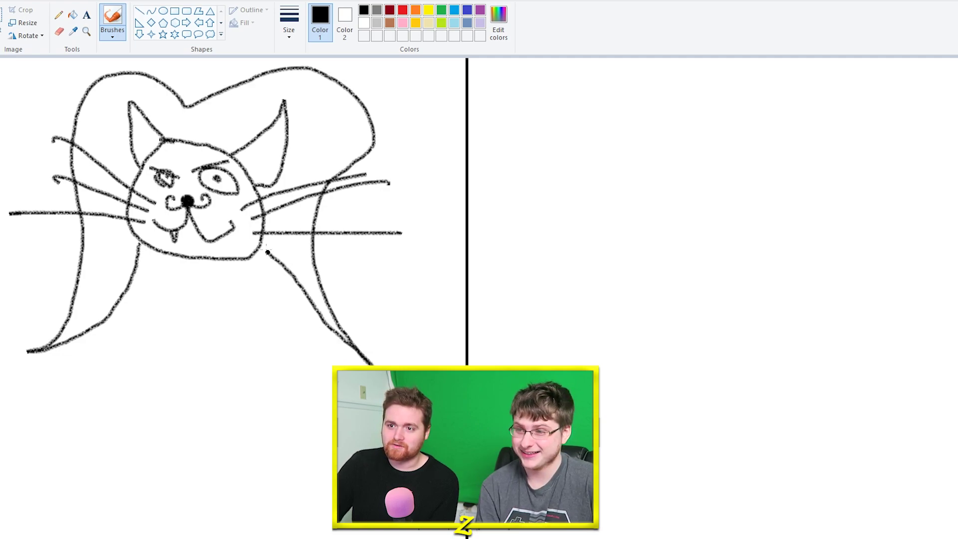
click(72, 15)
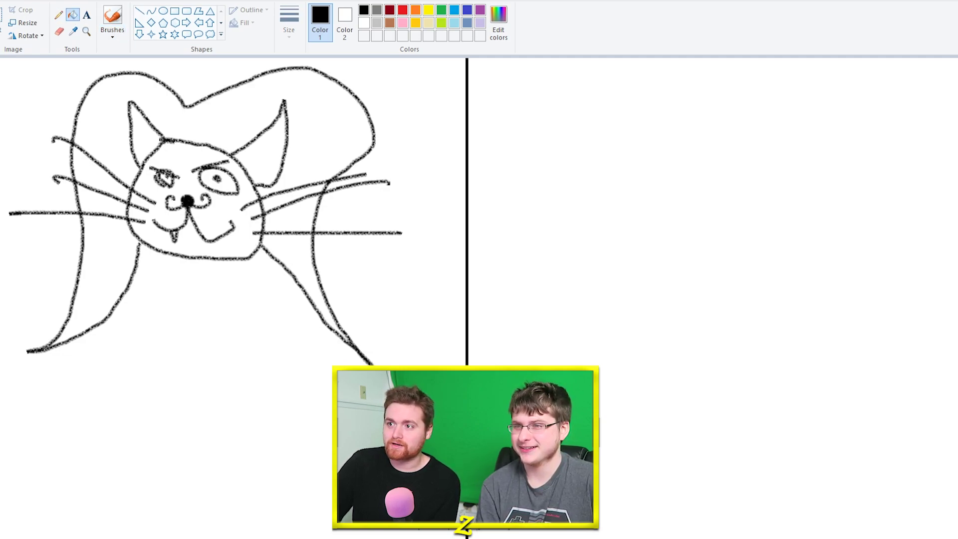
click(429, 10)
click(329, 106)
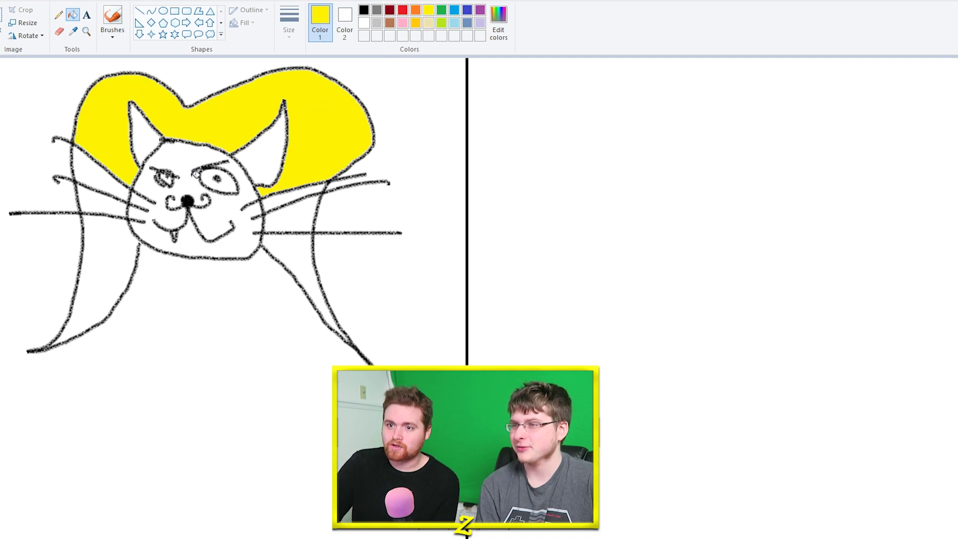
click(102, 247)
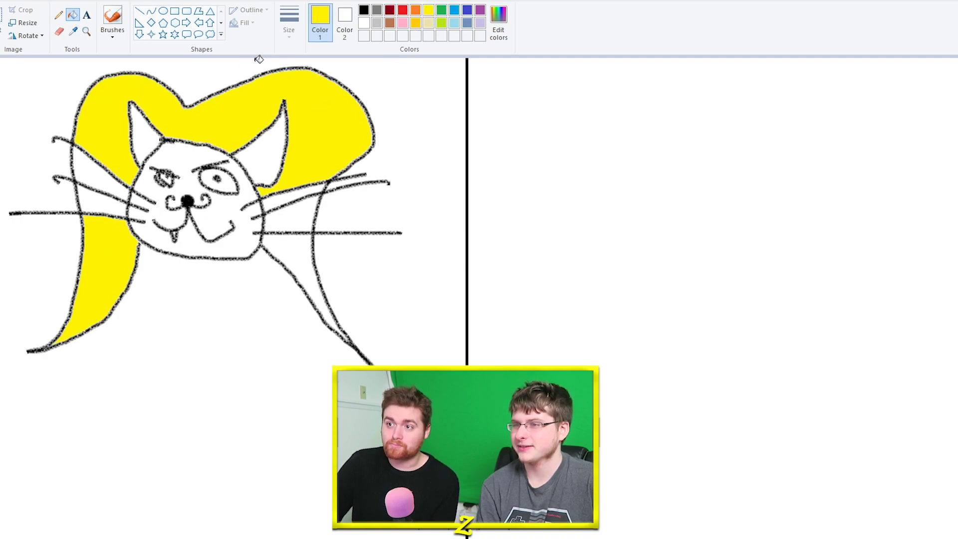
Undo the yellow, fill all hair regions pink instead, and switch back to black.
click(403, 22)
key(ctrl+z)
click(194, 113)
key(ctrl+z)
click(164, 127)
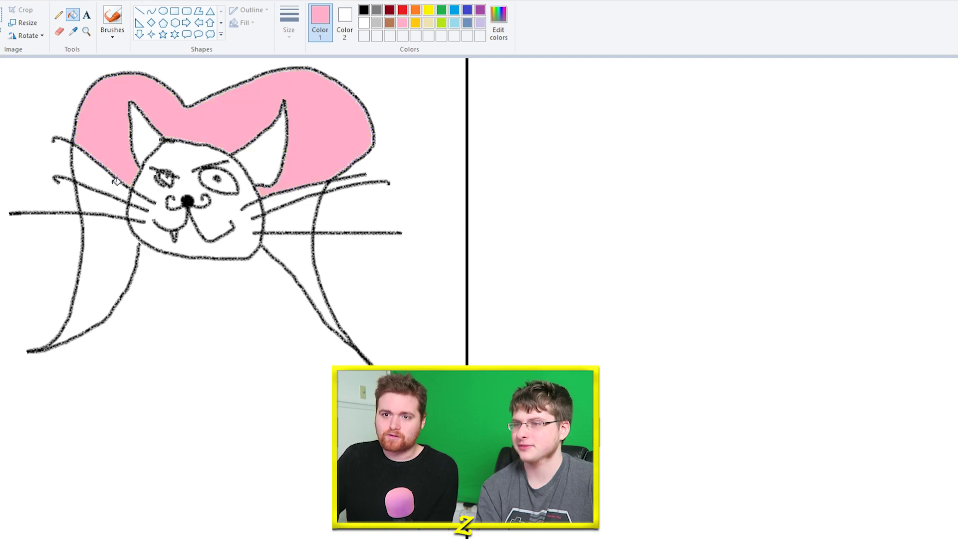
click(113, 183)
click(103, 257)
click(290, 241)
click(298, 215)
click(286, 196)
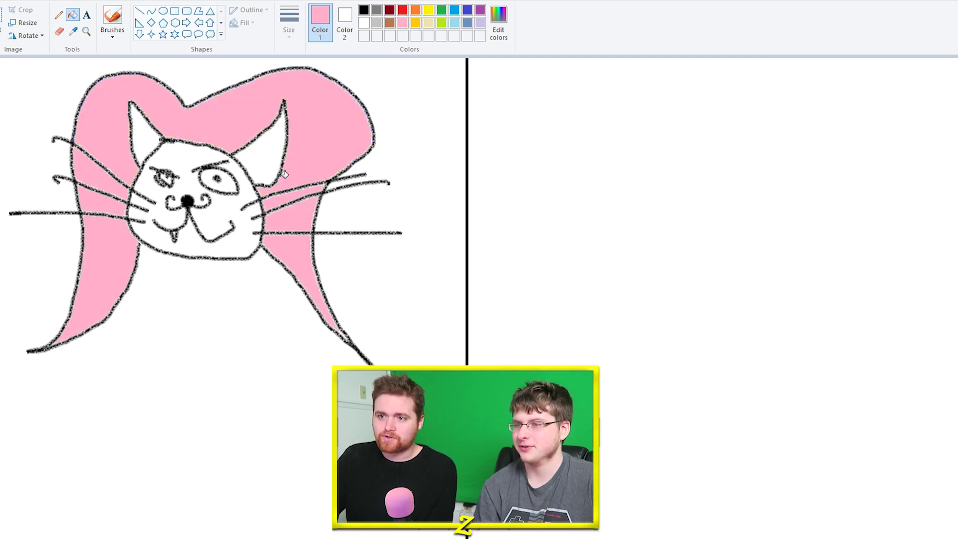
click(364, 9)
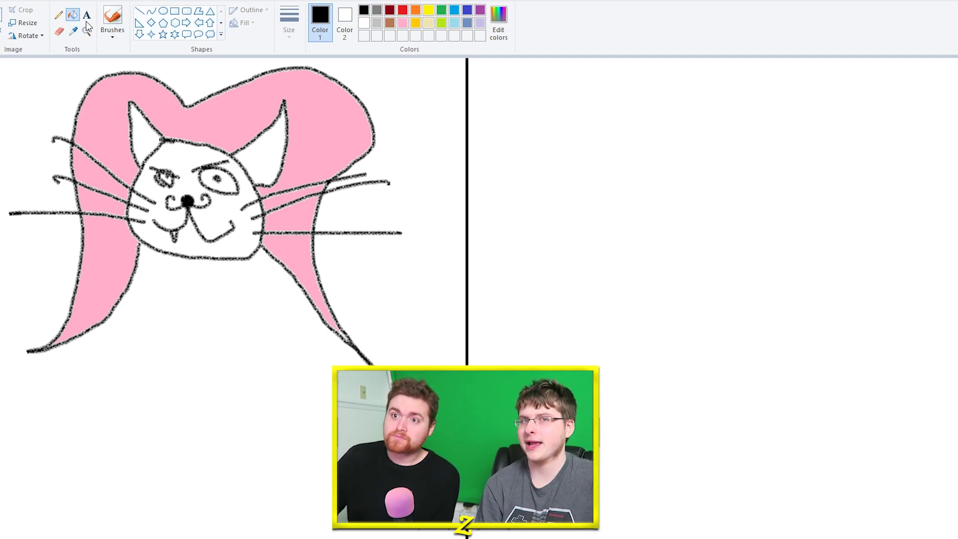
Brush the catgirl's legs and body outline, then fill body, leg and tail brown.
click(112, 21)
drag(165, 254, 173, 388)
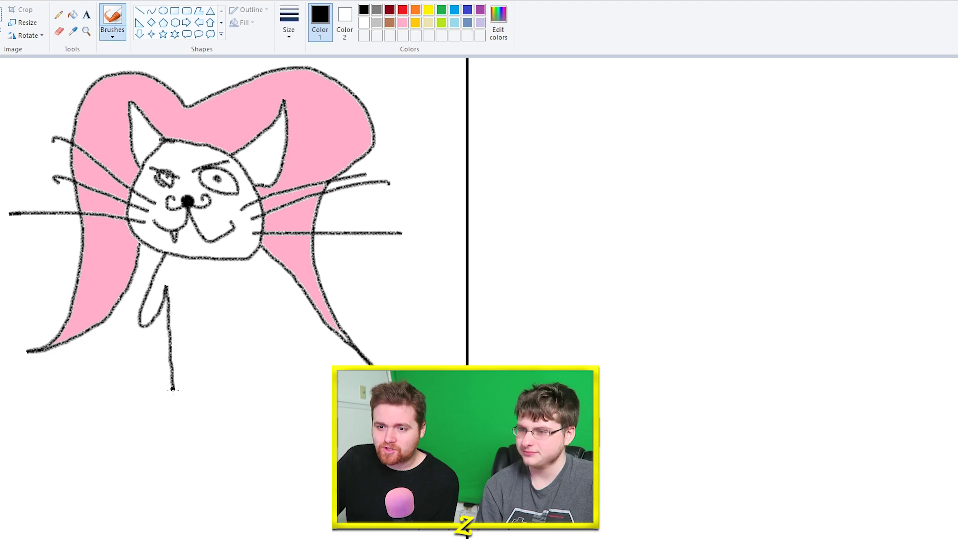
mouse_move(191, 423)
mouse_down()
mouse_move(215, 377)
mouse_move(266, 426)
mouse_move(244, 299)
mouse_move(263, 322)
mouse_move(260, 283)
mouse_up()
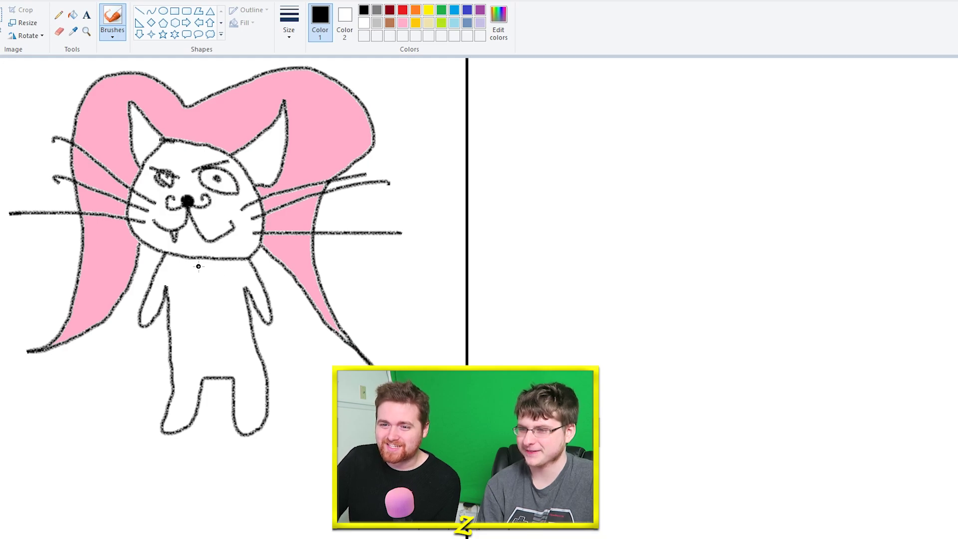
click(254, 300)
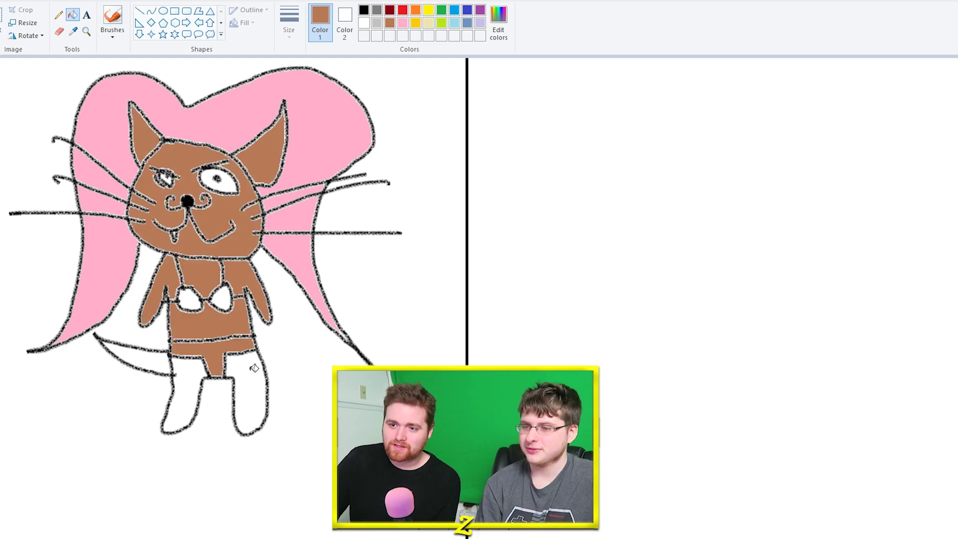
click(247, 397)
click(201, 371)
click(156, 360)
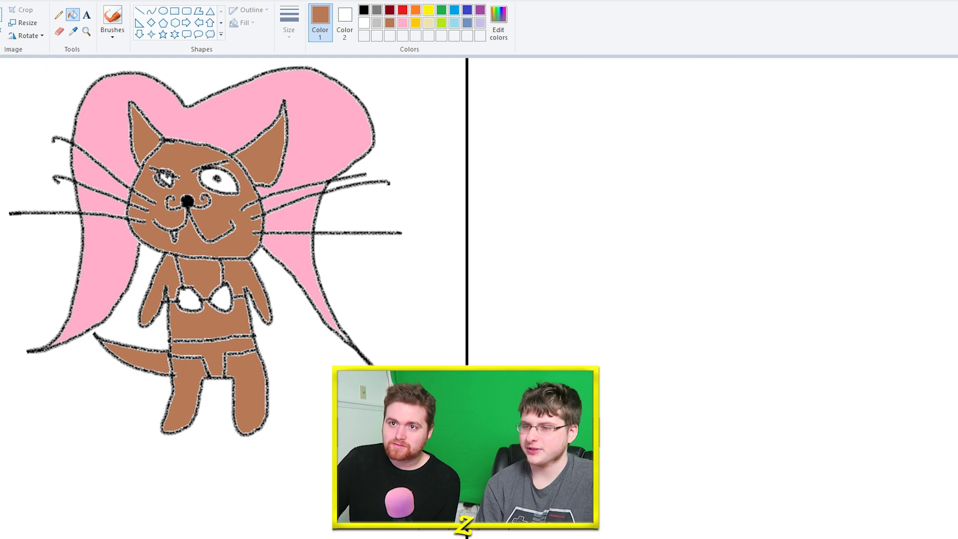
Fill the underwear and both bra cups light blue.
click(112, 19)
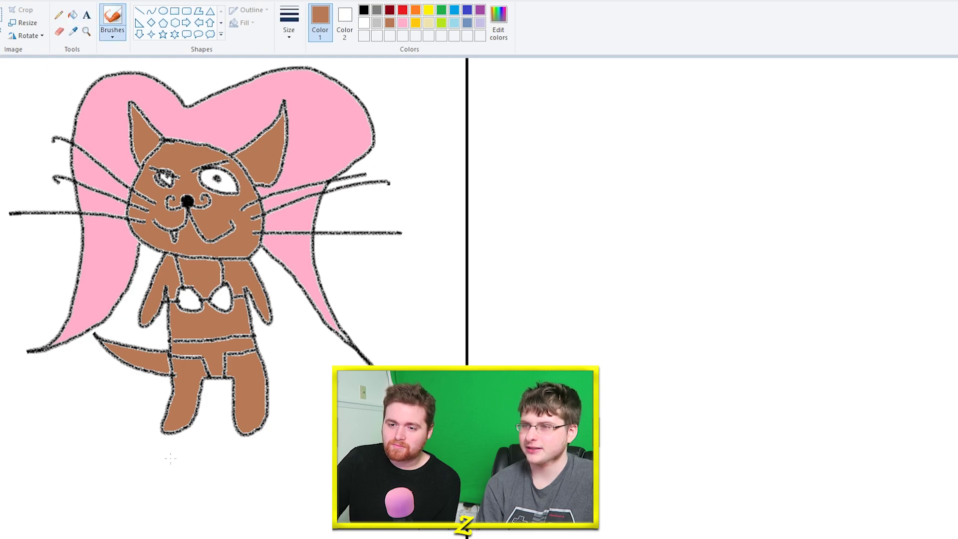
click(363, 9)
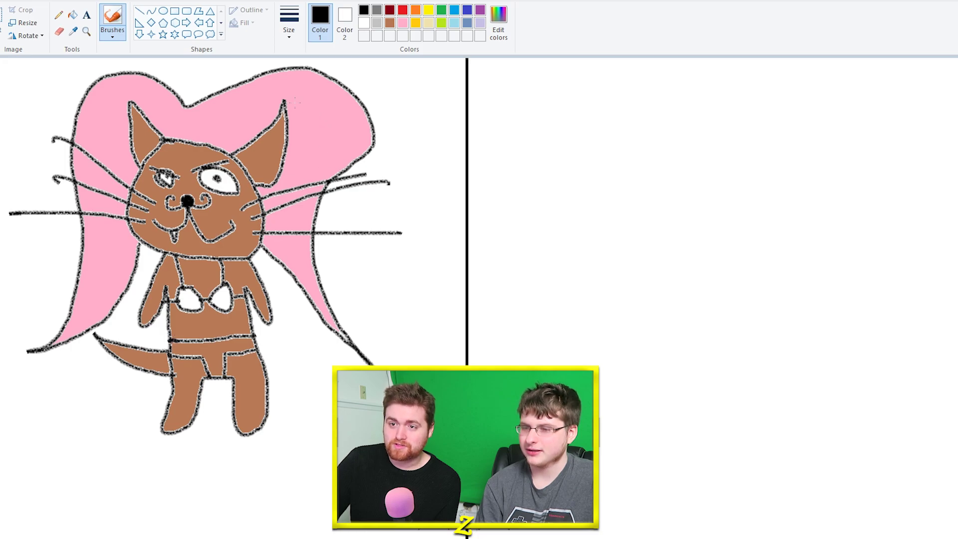
click(59, 14)
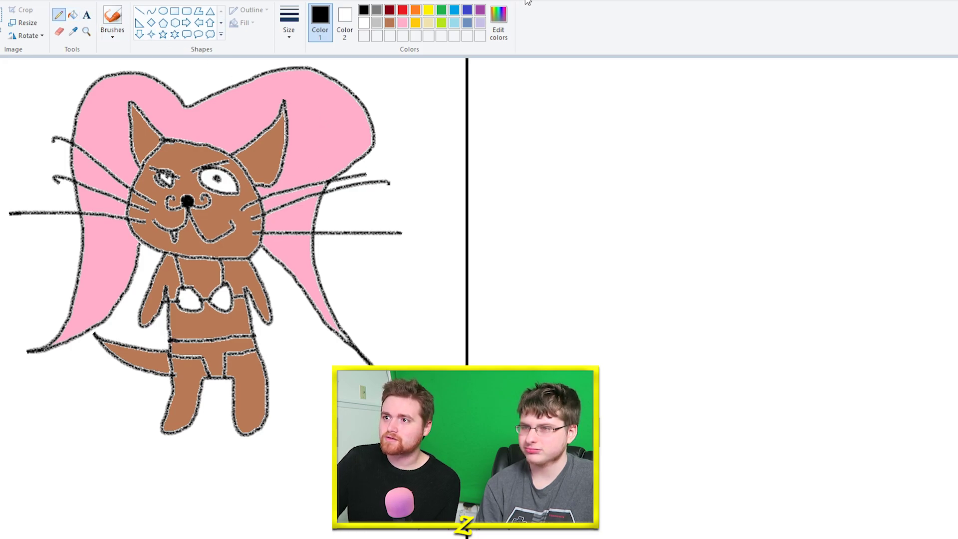
click(442, 9)
click(71, 14)
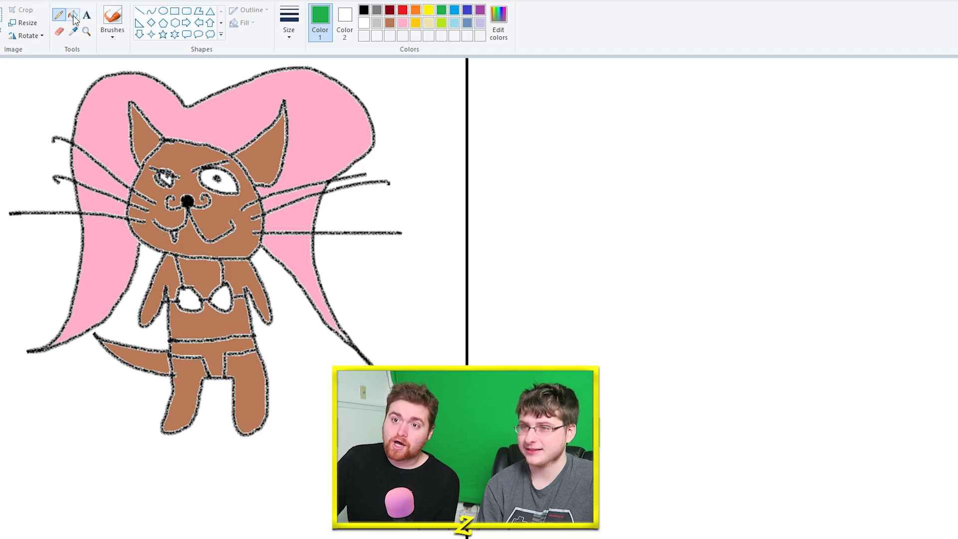
click(454, 23)
click(216, 352)
click(191, 300)
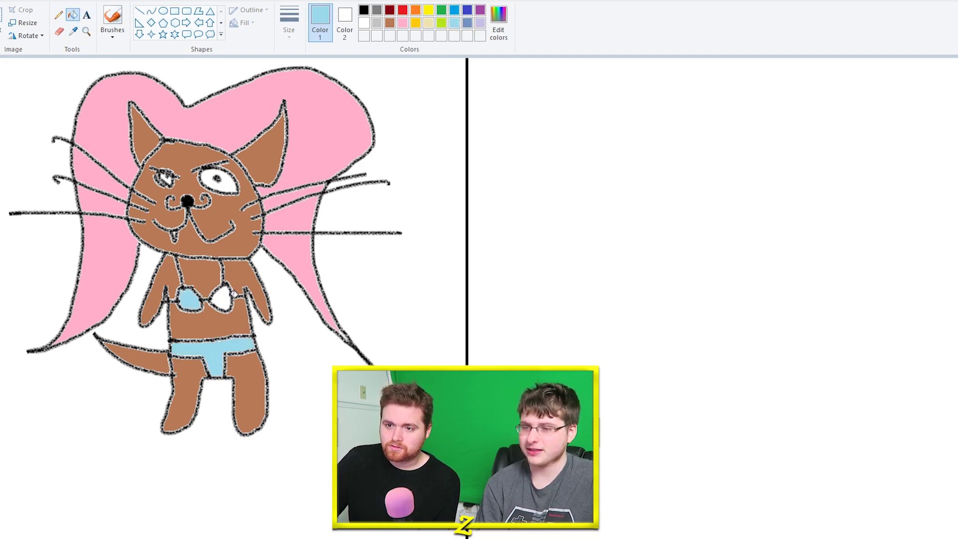
click(222, 300)
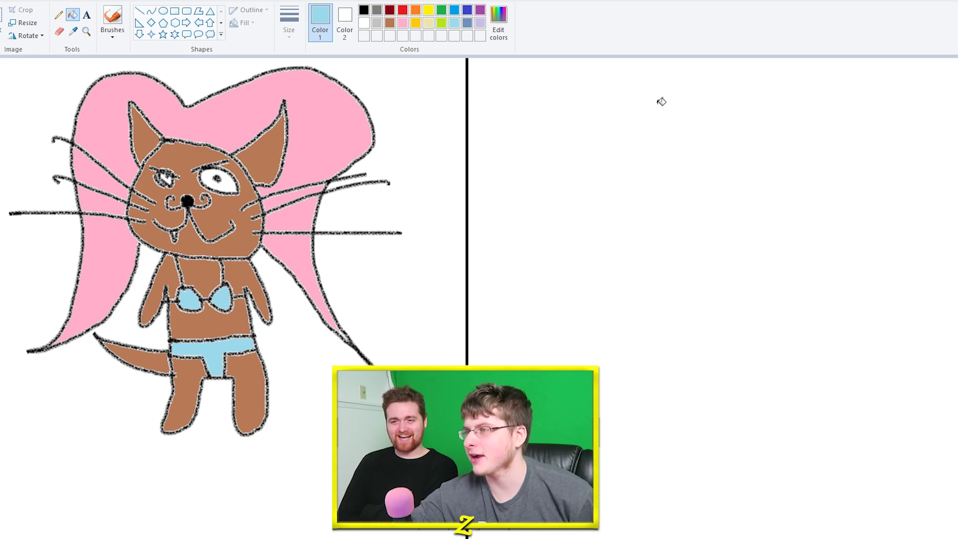
With a black brush, draw the right cat's eyes and mouth, redoing the first mouth stroke.
click(364, 10)
click(113, 16)
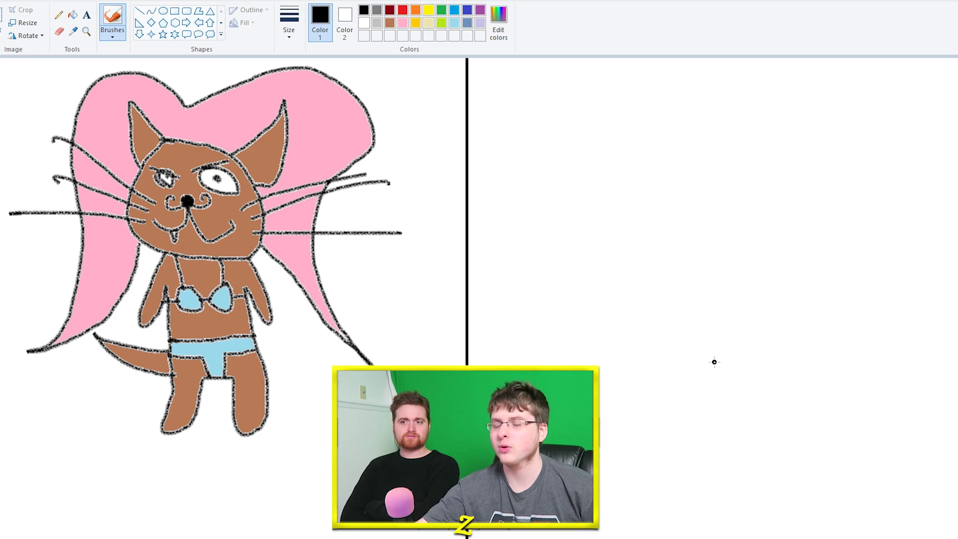
click(586, 339)
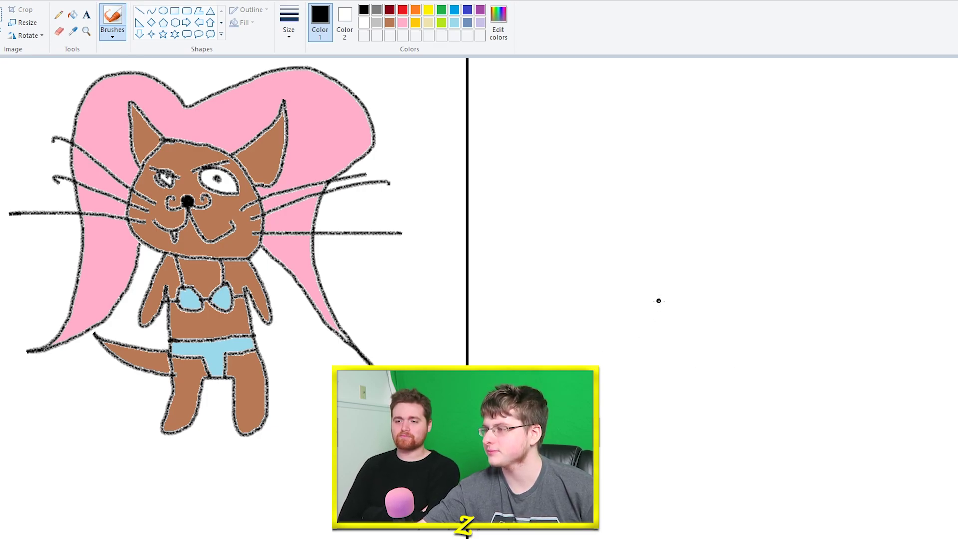
mouse_move(674, 257)
mouse_down()
mouse_move(691, 314)
mouse_move(711, 265)
mouse_move(712, 276)
mouse_move(778, 238)
mouse_up()
key(ctrl+z)
drag(698, 183, 696, 225)
drag(752, 169, 759, 208)
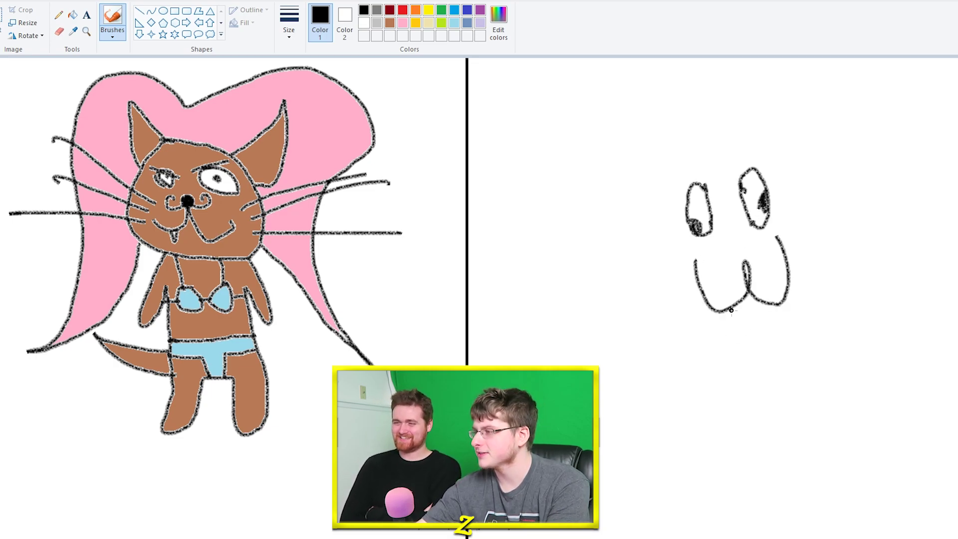
mouse_move(731, 309)
mouse_down()
mouse_move(738, 328)
mouse_move(705, 296)
mouse_up()
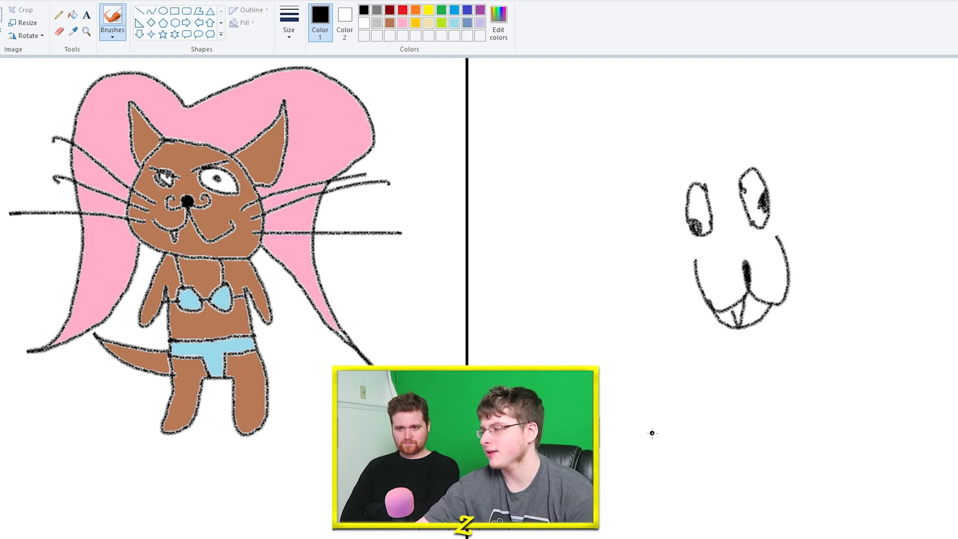
Outline the round head and right ear, darken the tooth, and add whiskers and an eyebrow.
mouse_move(755, 138)
mouse_down()
mouse_move(655, 173)
mouse_move(634, 207)
mouse_up()
drag(762, 144, 813, 180)
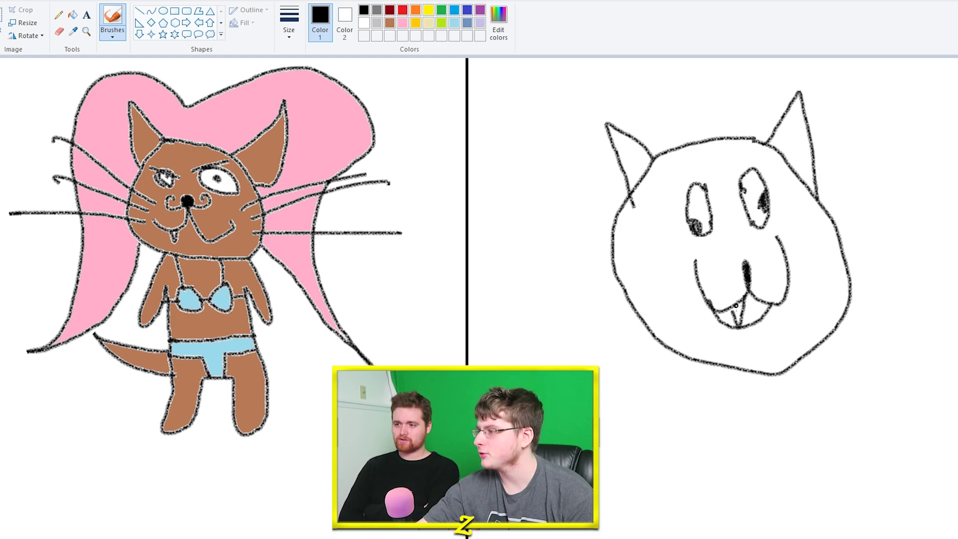
drag(744, 300, 738, 324)
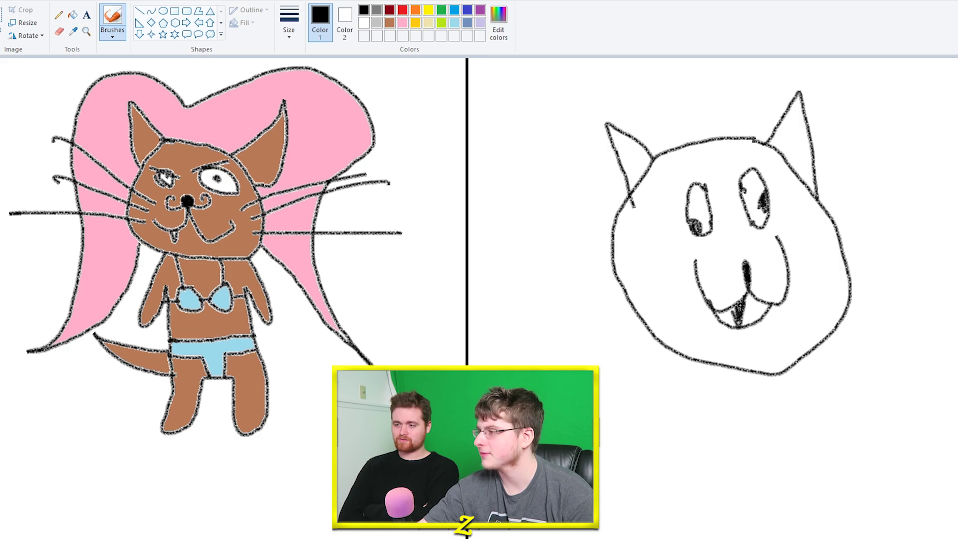
mouse_move(723, 267)
mouse_down()
mouse_move(687, 268)
mouse_move(707, 289)
mouse_move(724, 282)
mouse_move(705, 307)
mouse_up()
mouse_move(767, 271)
mouse_down()
mouse_move(792, 247)
mouse_move(805, 271)
mouse_up()
drag(794, 280, 819, 259)
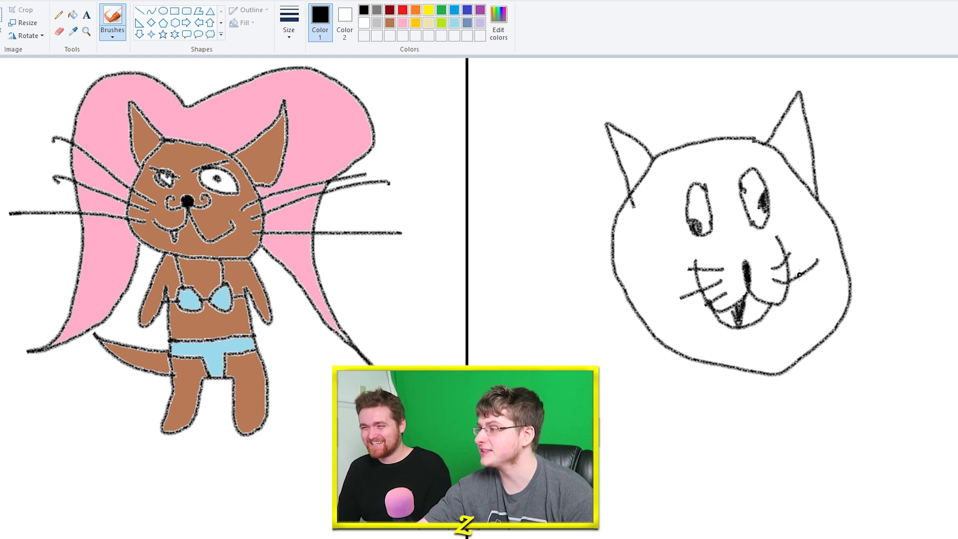
drag(771, 291, 807, 304)
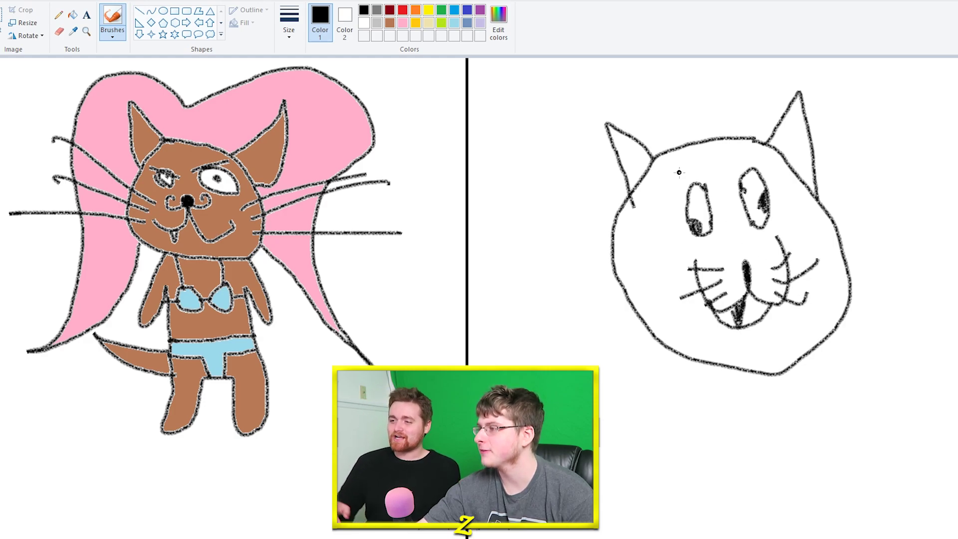
drag(673, 176, 763, 160)
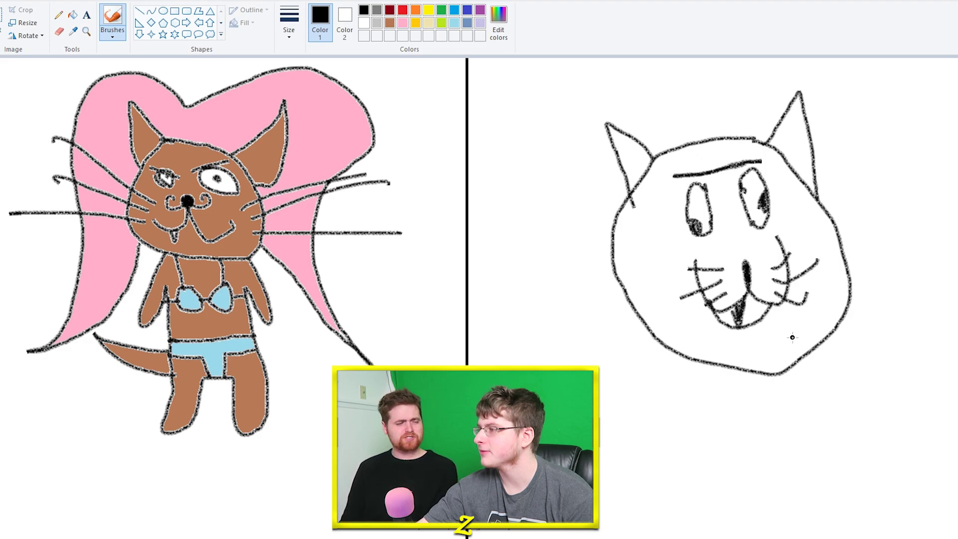
key(ctrl+z)
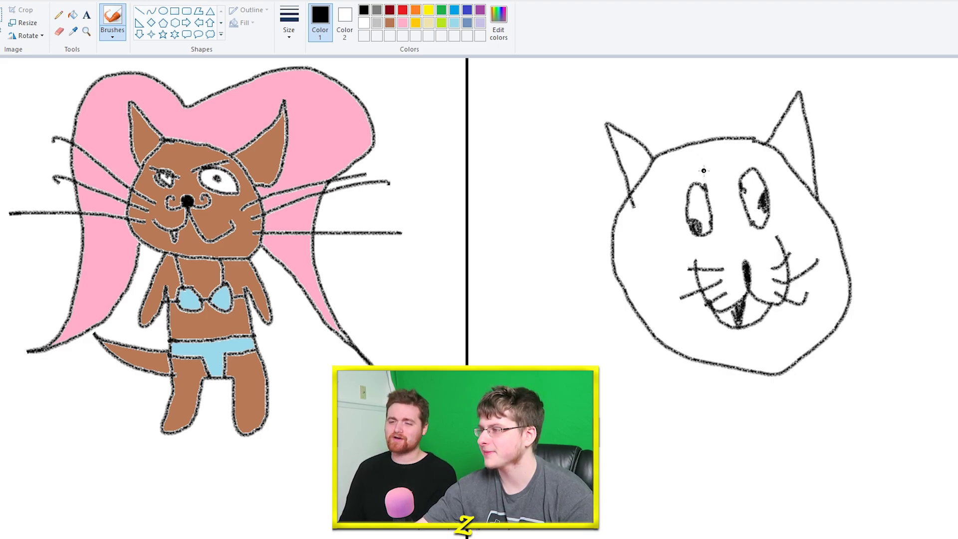
drag(684, 174, 719, 166)
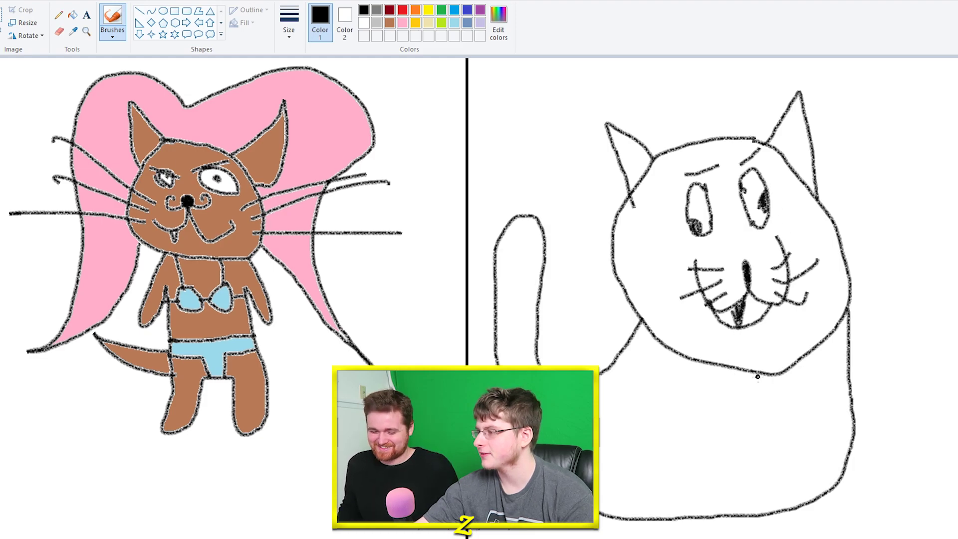
Draw the body, tail, legs and toed paws, then a bow tie at the neck.
drag(763, 373, 767, 504)
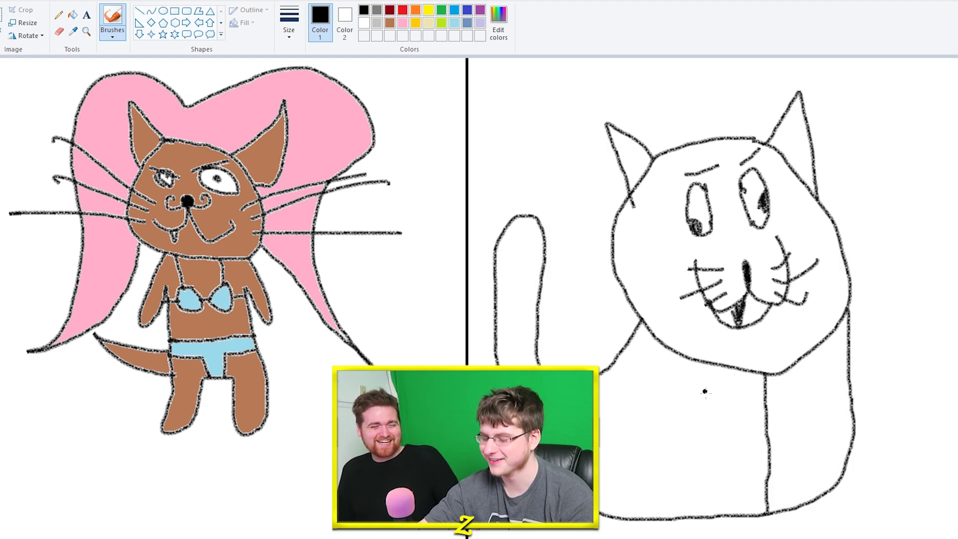
mouse_move(783, 488)
mouse_down()
mouse_move(783, 509)
mouse_move(801, 503)
mouse_up()
mouse_move(666, 346)
mouse_down()
mouse_move(672, 517)
mouse_move(701, 487)
mouse_up()
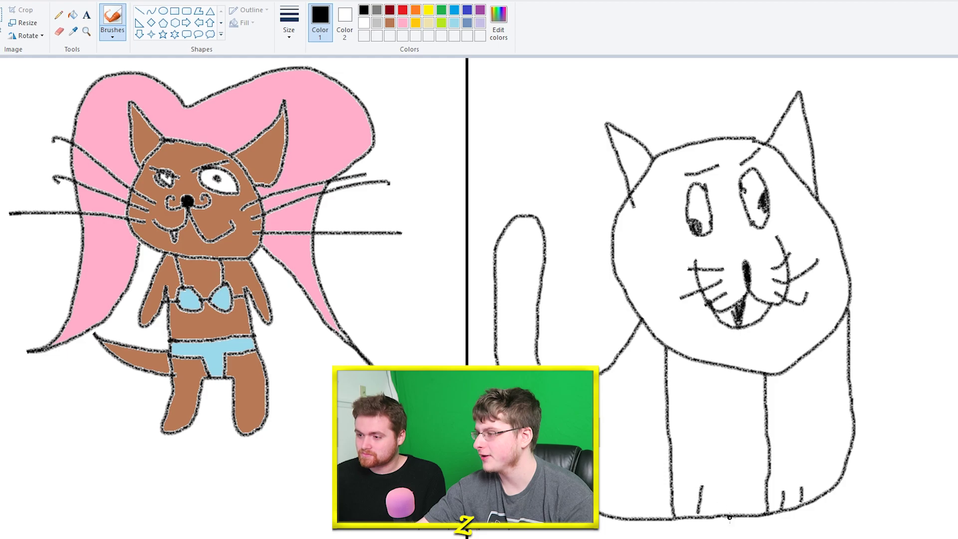
drag(729, 516, 735, 494)
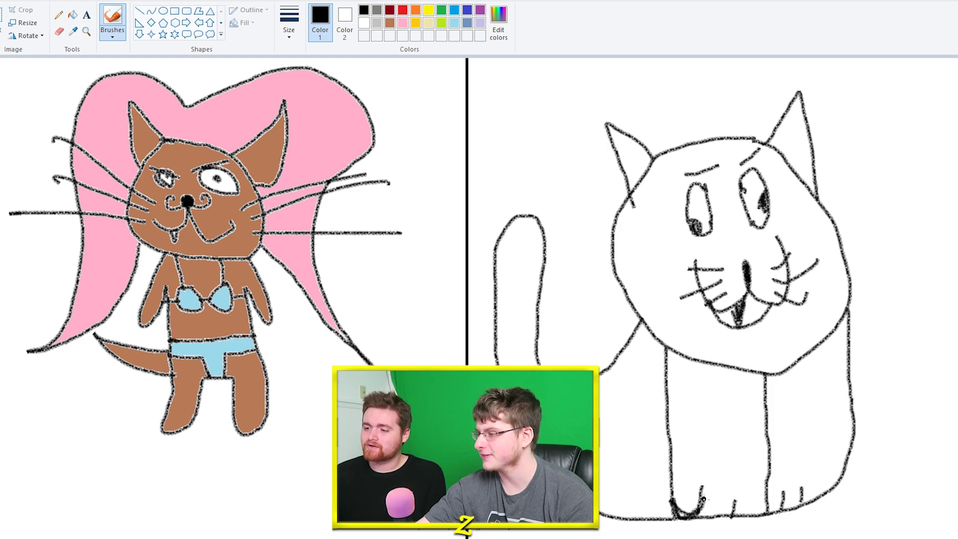
drag(732, 506, 702, 512)
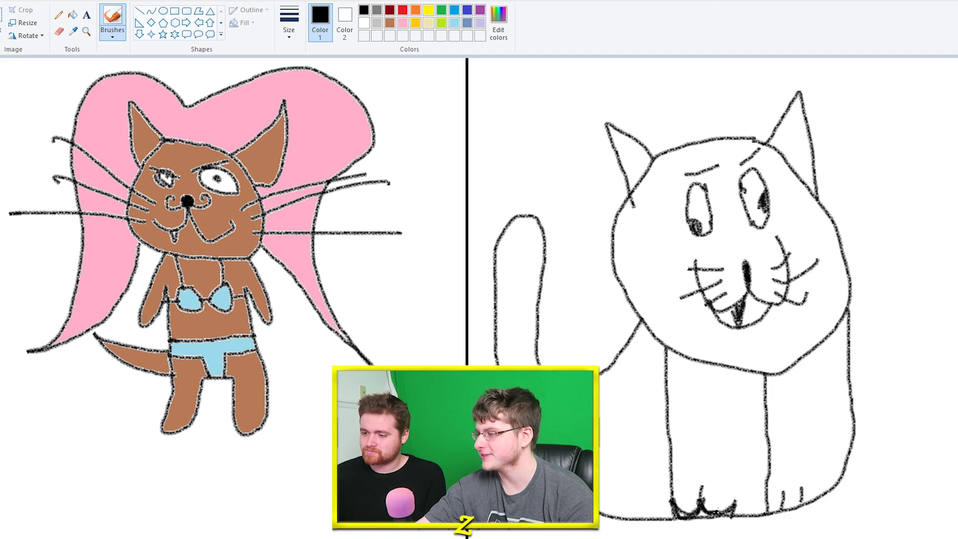
drag(760, 513, 804, 472)
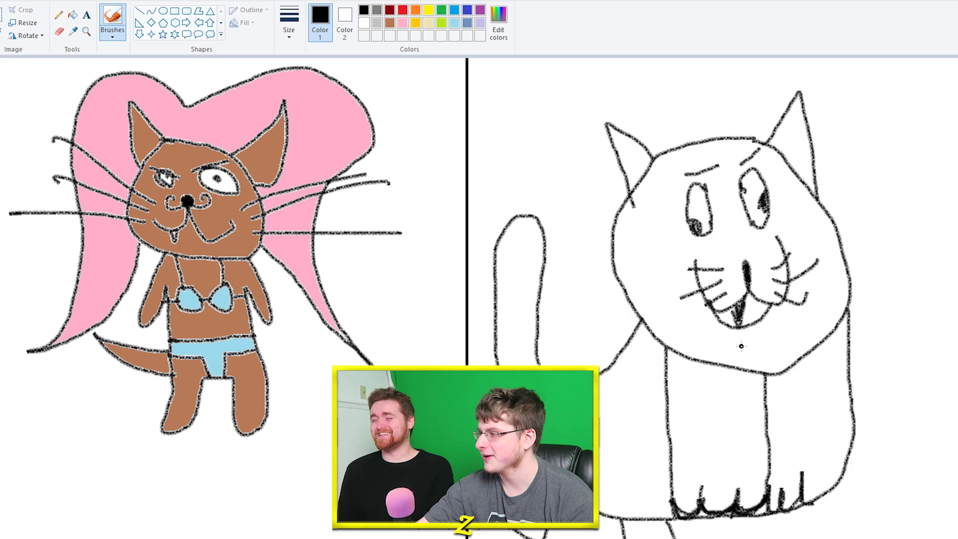
drag(723, 346, 771, 344)
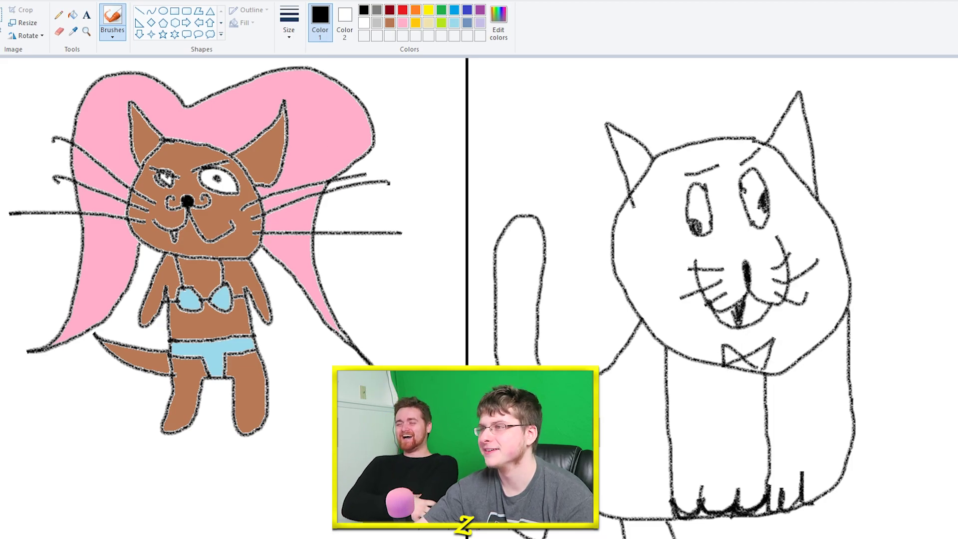
Try filling the right cat's bow tie red, then undo the fill.
click(403, 10)
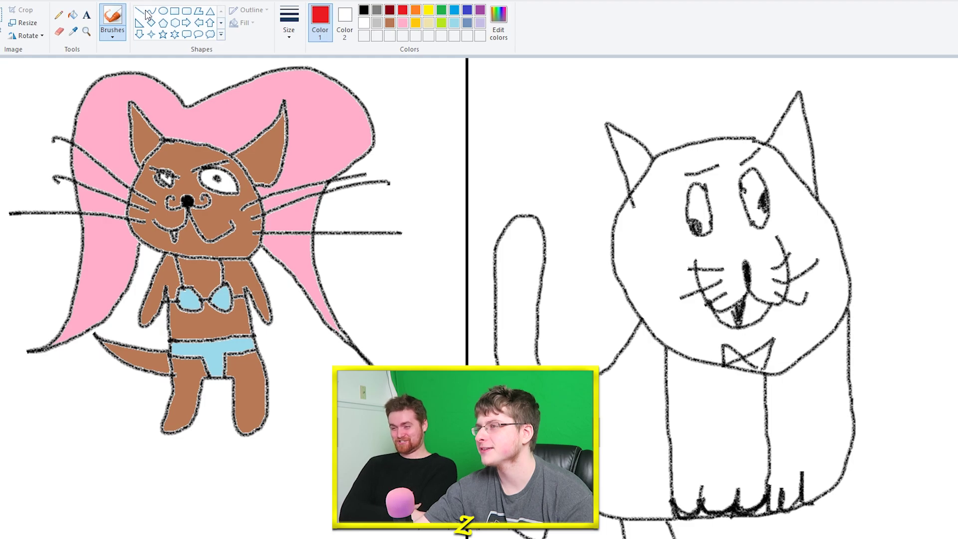
click(71, 15)
click(732, 355)
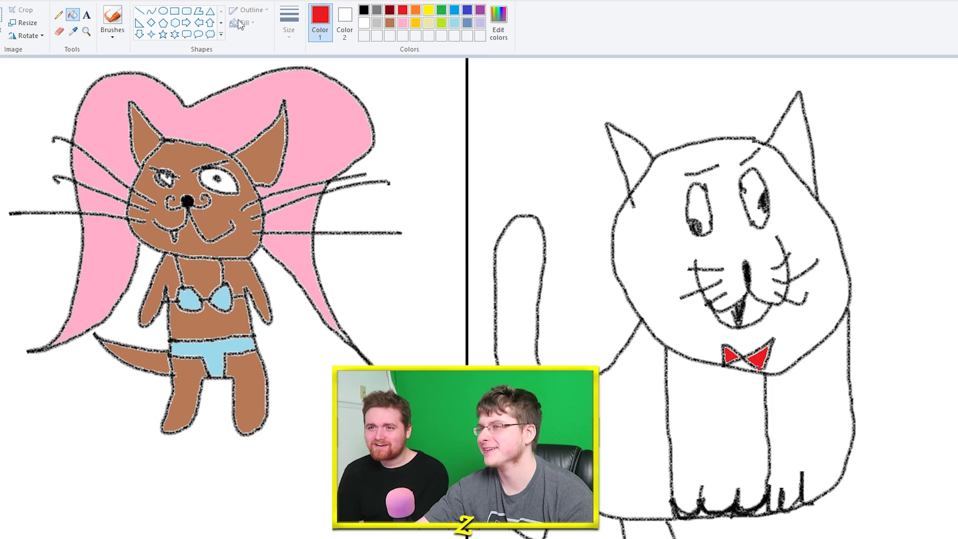
key(ctrl+z)
key(ctrl+z)
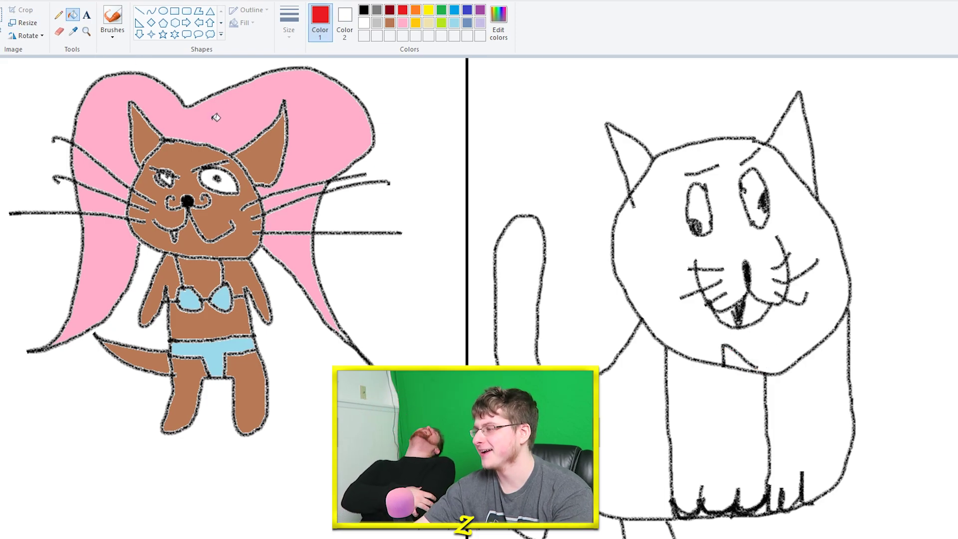
Paint a pink bow on the right cat's ear with the brush.
click(364, 10)
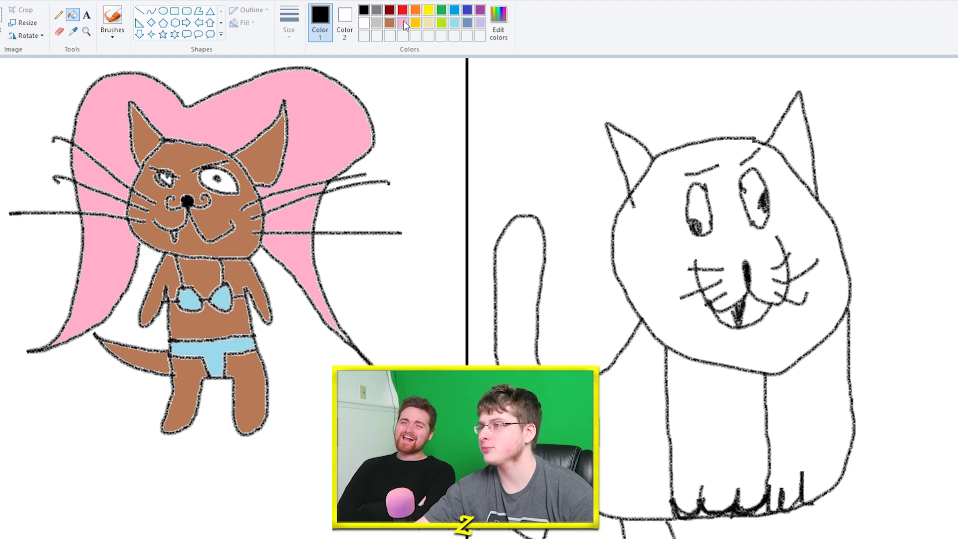
click(402, 23)
click(110, 18)
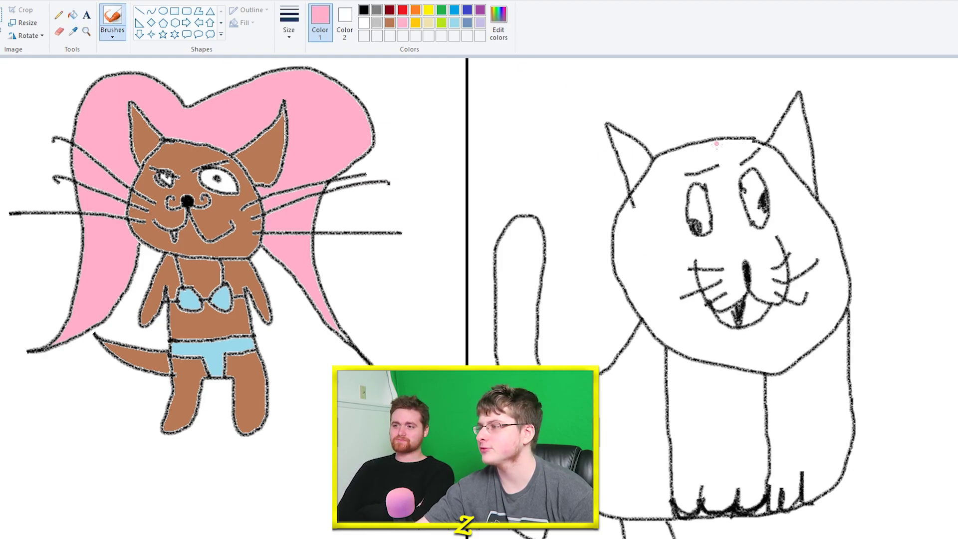
mouse_move(653, 124)
mouse_down()
mouse_move(666, 174)
mouse_move(599, 132)
mouse_move(663, 144)
mouse_move(678, 112)
mouse_move(697, 153)
mouse_up()
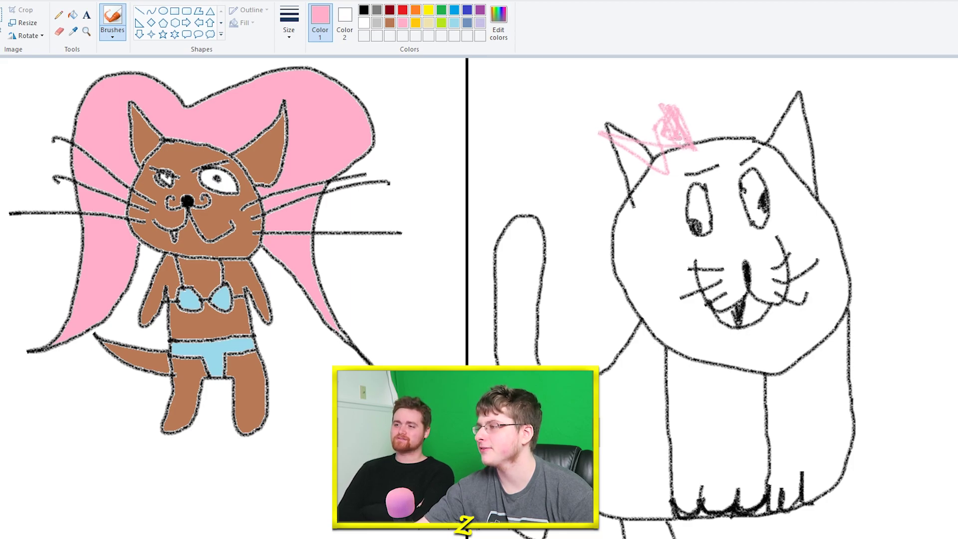
mouse_move(650, 158)
mouse_down()
mouse_move(632, 161)
mouse_move(628, 147)
mouse_up()
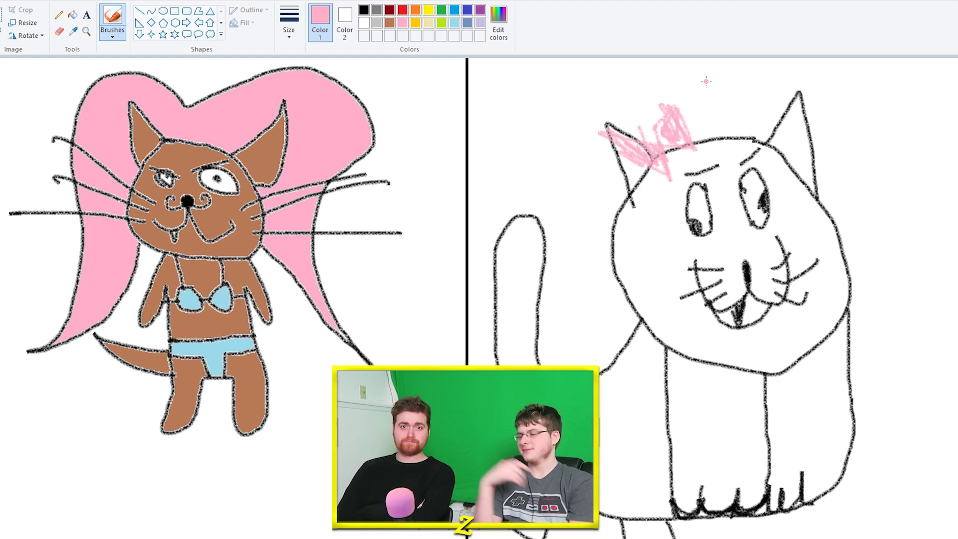
Add two short black fur marks to the cat's tail.
click(367, 13)
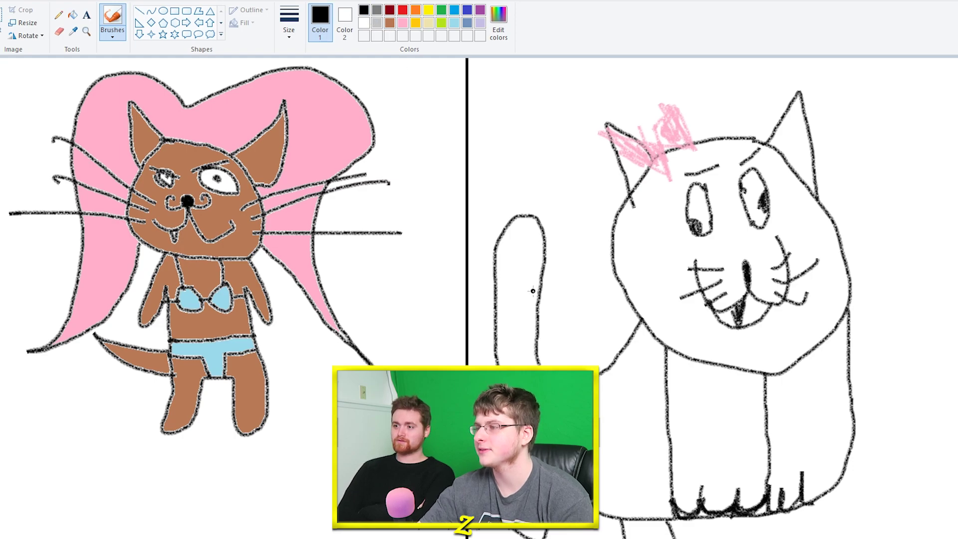
mouse_move(496, 281)
mouse_down()
mouse_move(510, 281)
mouse_move(502, 308)
mouse_up()
drag(497, 340, 513, 341)
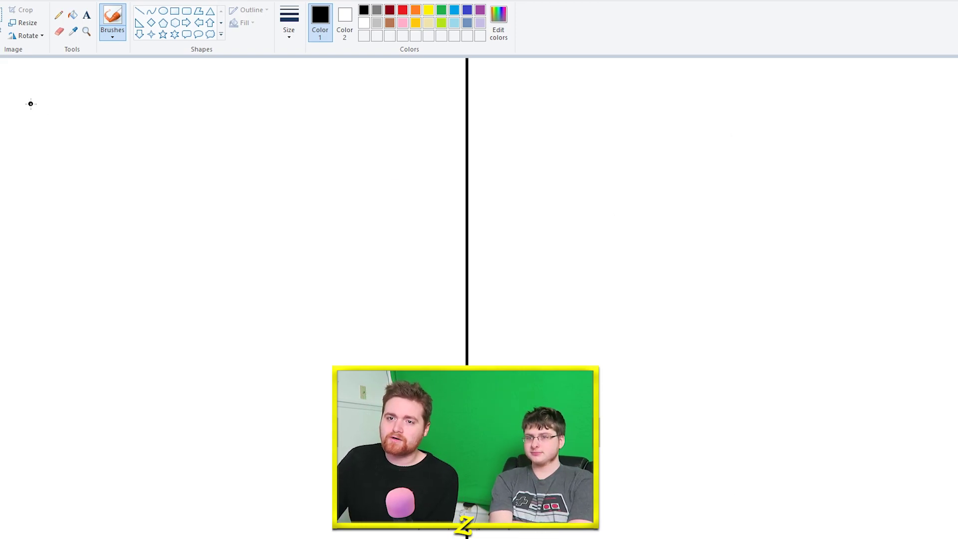
Brush a big black 7 outline across the left half, topped by a bow.
drag(31, 103, 276, 184)
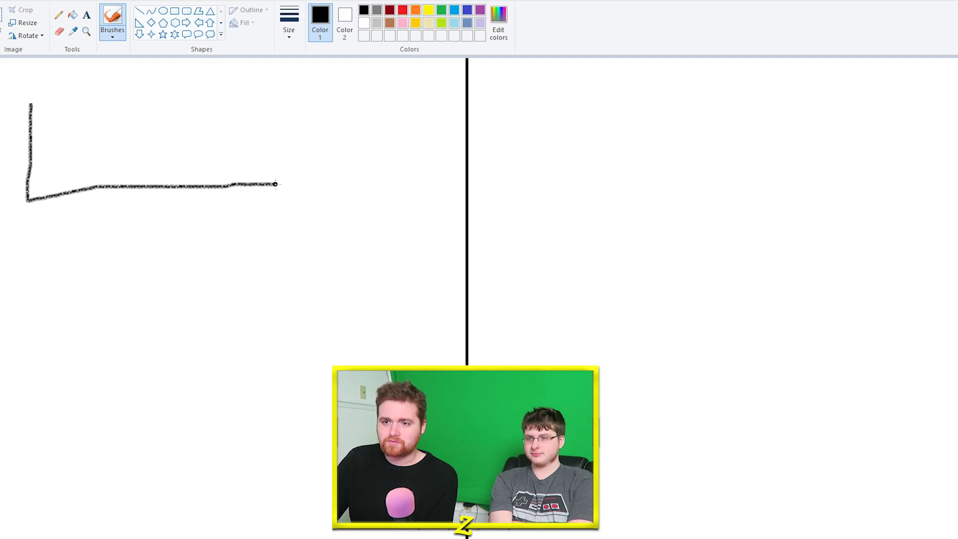
mouse_move(275, 184)
mouse_down()
mouse_move(162, 387)
mouse_move(152, 452)
mouse_move(264, 311)
mouse_move(361, 114)
mouse_move(69, 110)
mouse_up()
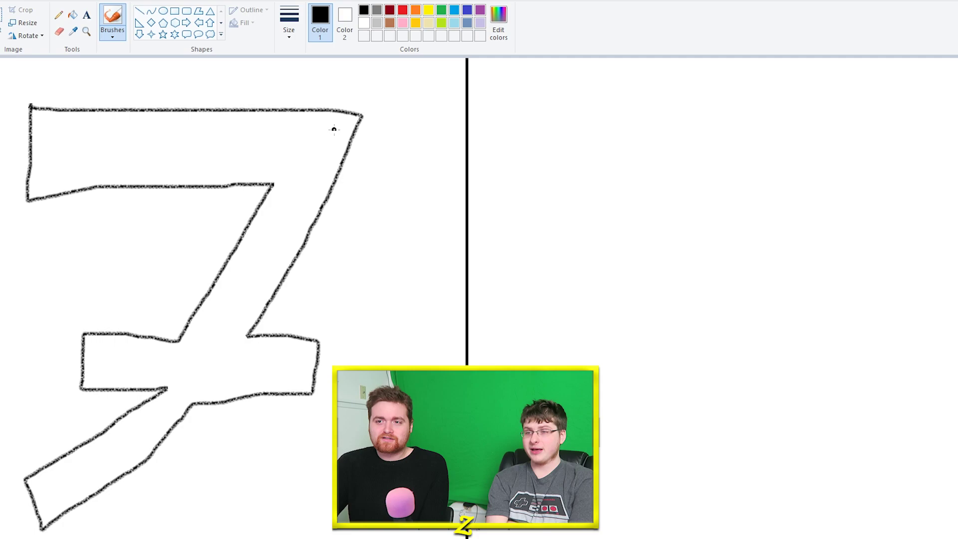
mouse_move(320, 87)
mouse_down()
mouse_move(262, 66)
mouse_move(275, 112)
mouse_move(351, 99)
mouse_up()
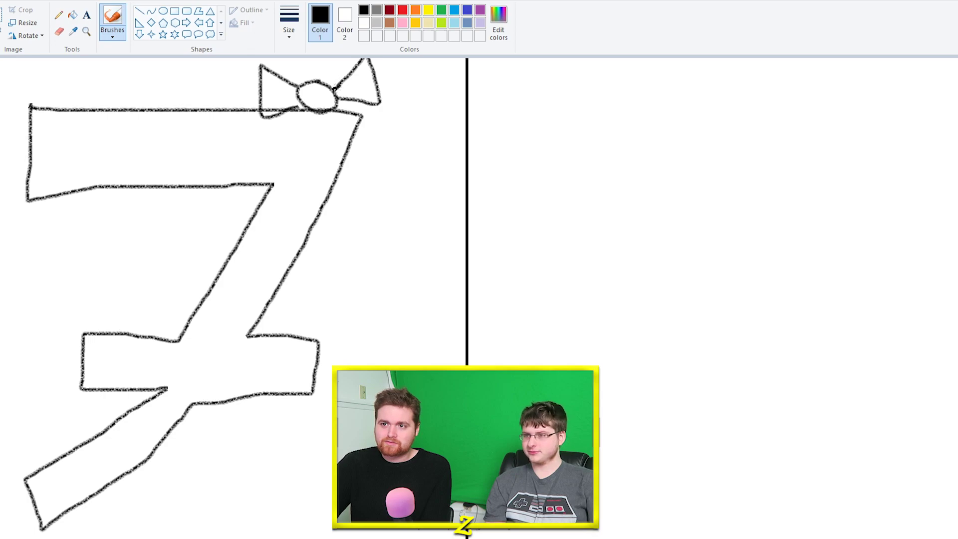
Fill the bow's three parts pink and the inside of the 7 yellow.
click(72, 15)
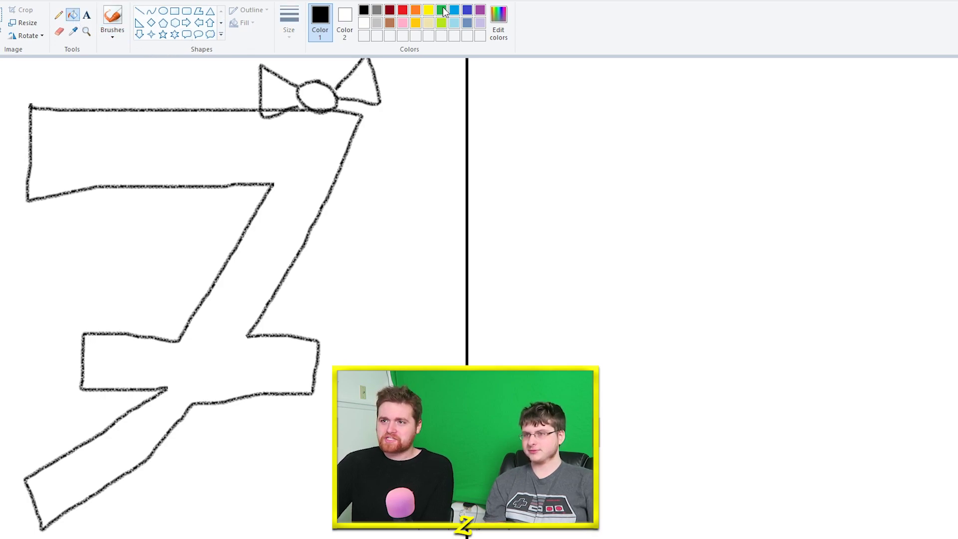
click(402, 23)
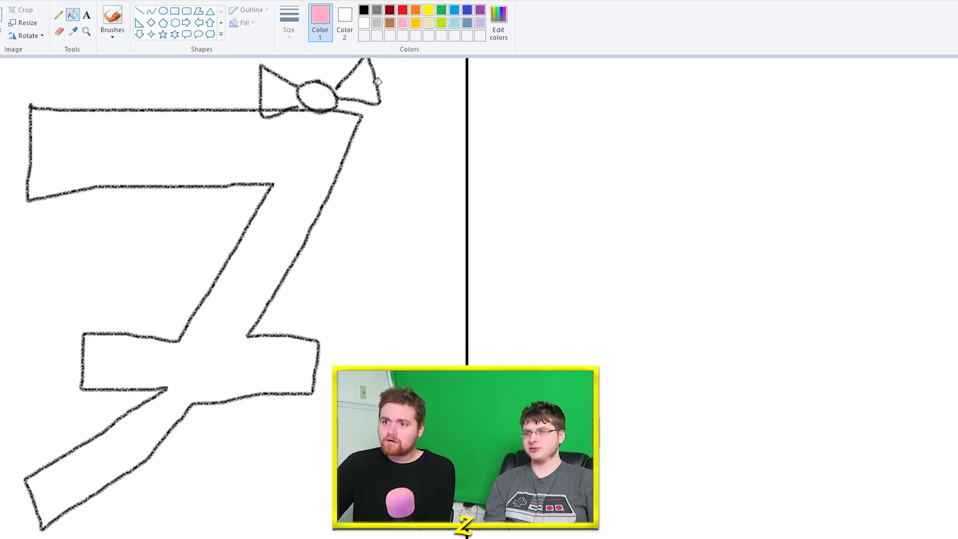
click(360, 87)
click(327, 96)
click(285, 97)
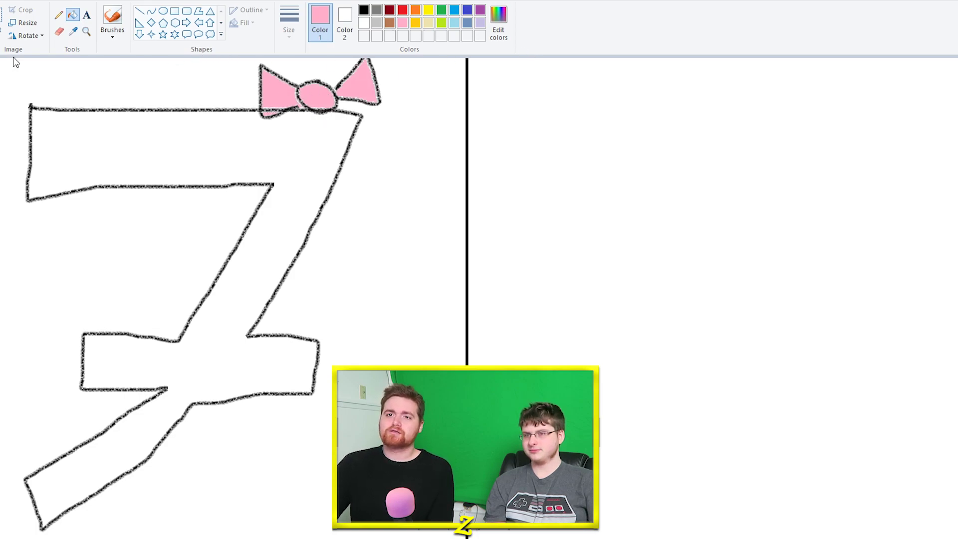
click(429, 10)
click(317, 142)
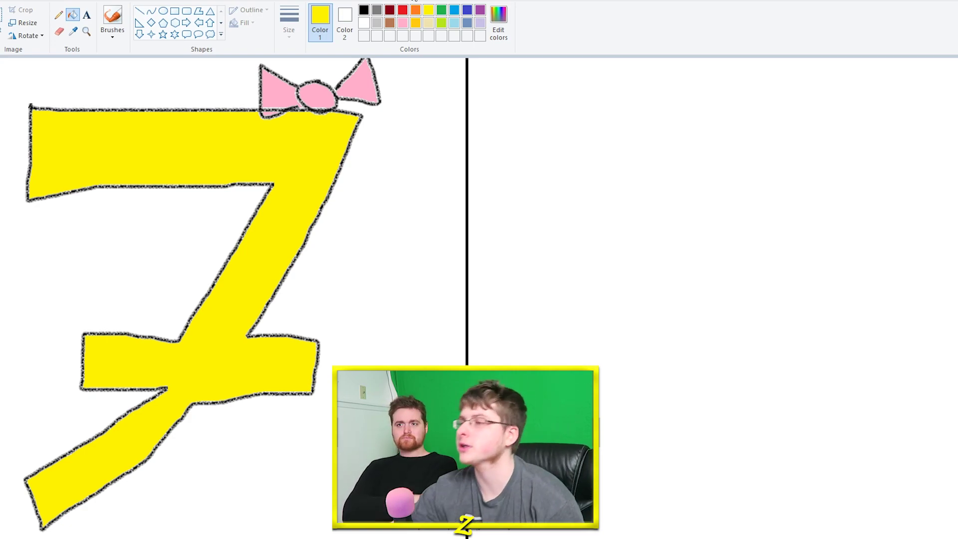
Start drawing a black 6 on the right half with the brush.
click(112, 19)
click(363, 10)
mouse_move(573, 91)
mouse_down()
mouse_move(555, 167)
mouse_move(506, 181)
mouse_up()
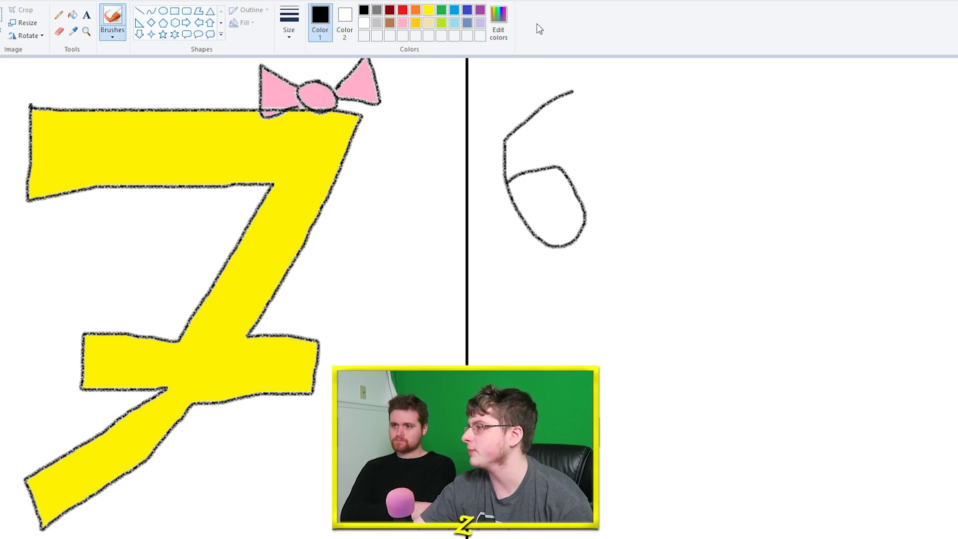
Close and thicken the 6's outline, then start a 7's top bar beside it.
drag(525, 88, 535, 99)
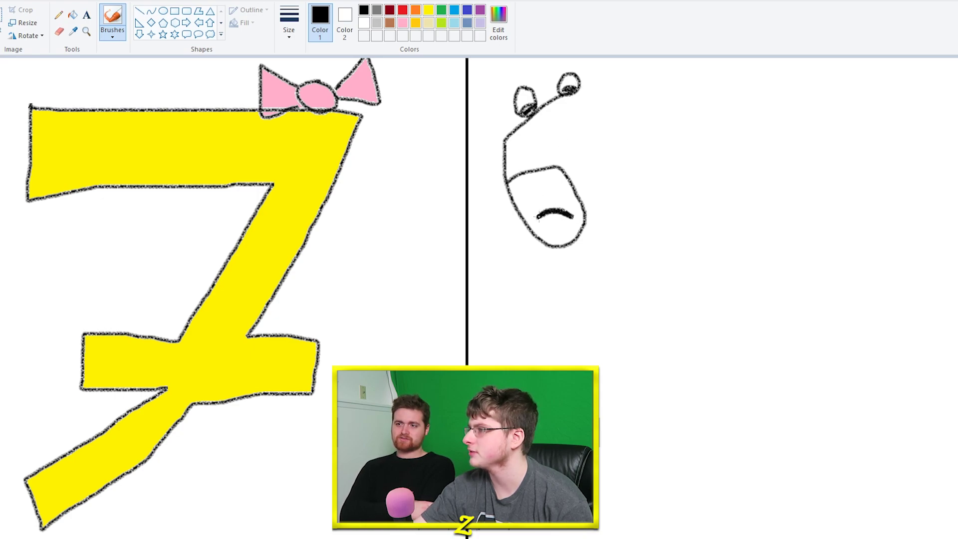
mouse_move(495, 187)
mouse_down()
mouse_move(530, 240)
mouse_move(582, 243)
mouse_up()
mouse_move(558, 164)
mouse_down()
mouse_move(514, 170)
mouse_move(527, 132)
mouse_move(570, 109)
mouse_up()
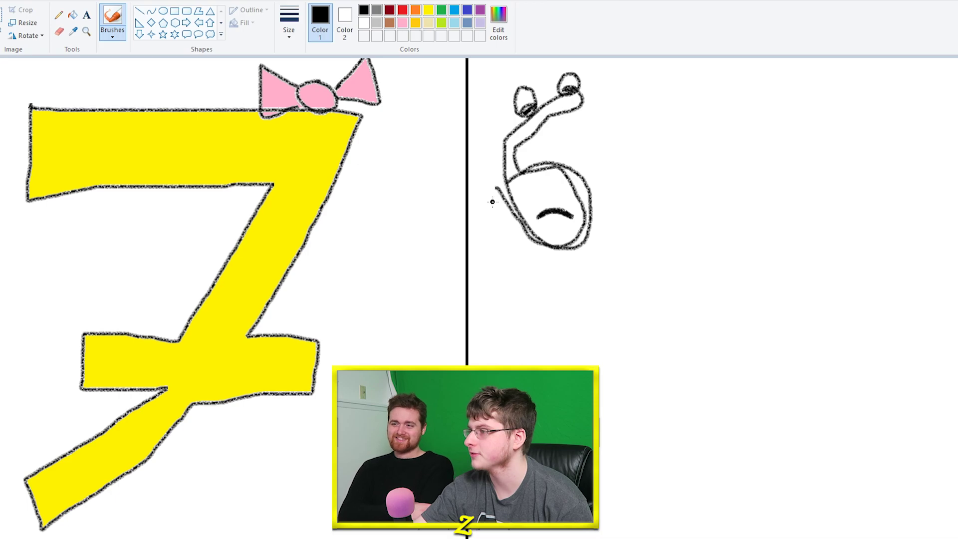
mouse_move(503, 171)
mouse_down()
mouse_move(521, 234)
mouse_move(565, 249)
mouse_move(588, 224)
mouse_up()
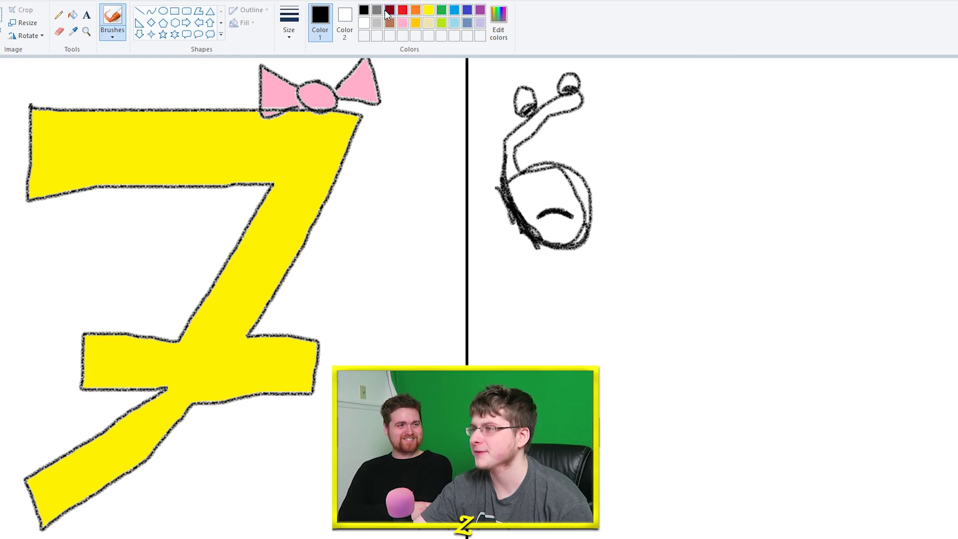
mouse_move(779, 178)
mouse_down()
mouse_move(957, 182)
mouse_move(845, 533)
mouse_move(749, 527)
mouse_move(888, 237)
mouse_move(763, 241)
mouse_move(739, 155)
mouse_move(826, 180)
mouse_up()
Draw two eyes with dark pupils on the right 7's top bar.
drag(814, 133, 842, 130)
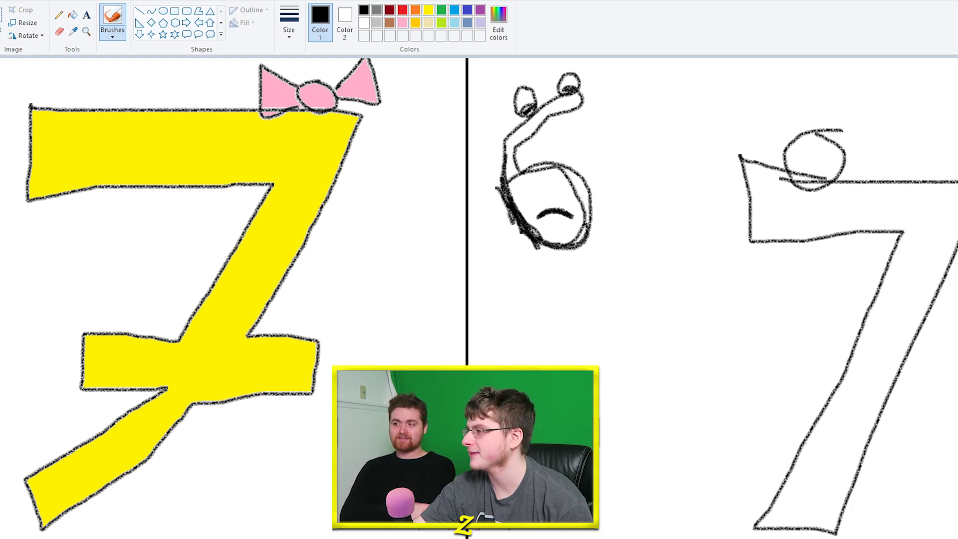
drag(933, 143, 933, 142)
drag(901, 181, 924, 178)
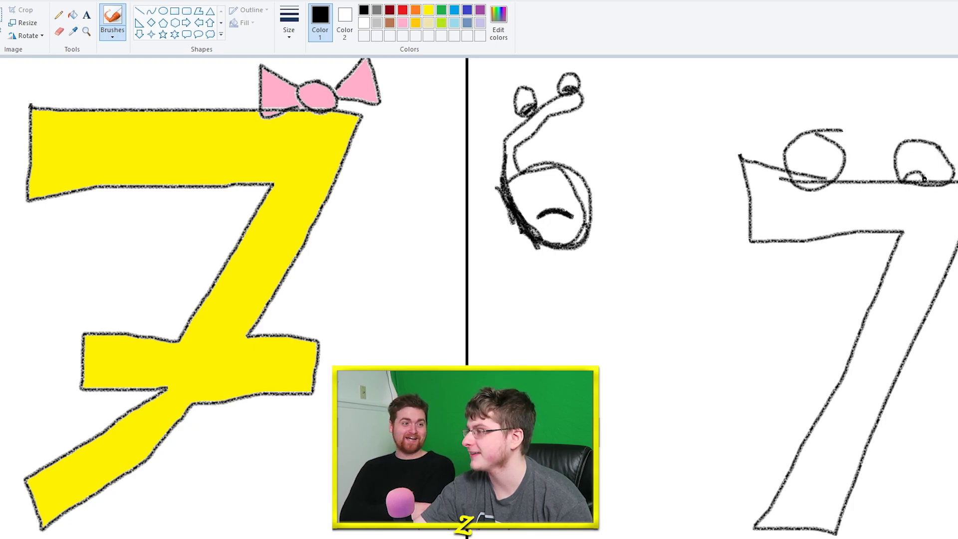
mouse_move(812, 179)
mouse_down()
mouse_move(791, 180)
mouse_move(827, 183)
mouse_up()
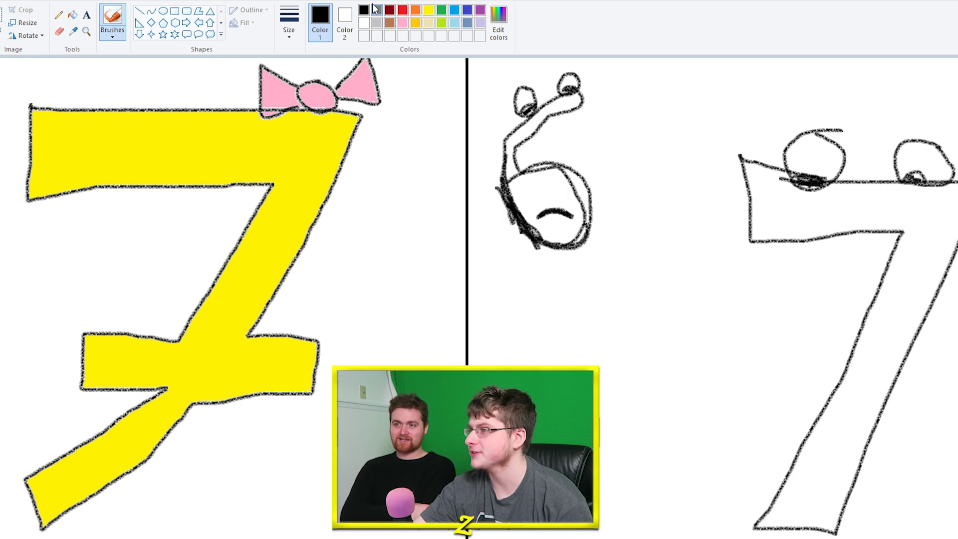
Paint two red fangs under the 7's top bar.
click(403, 12)
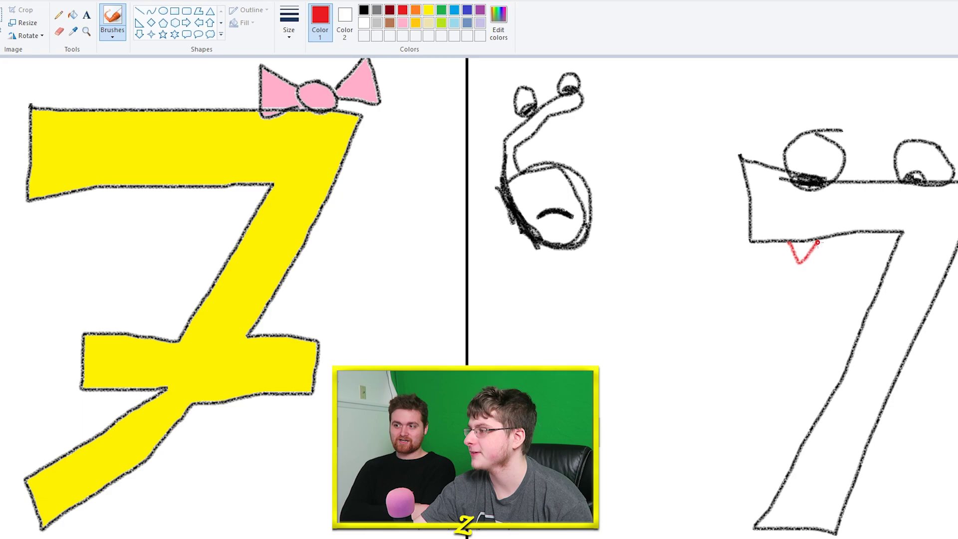
drag(856, 237, 885, 233)
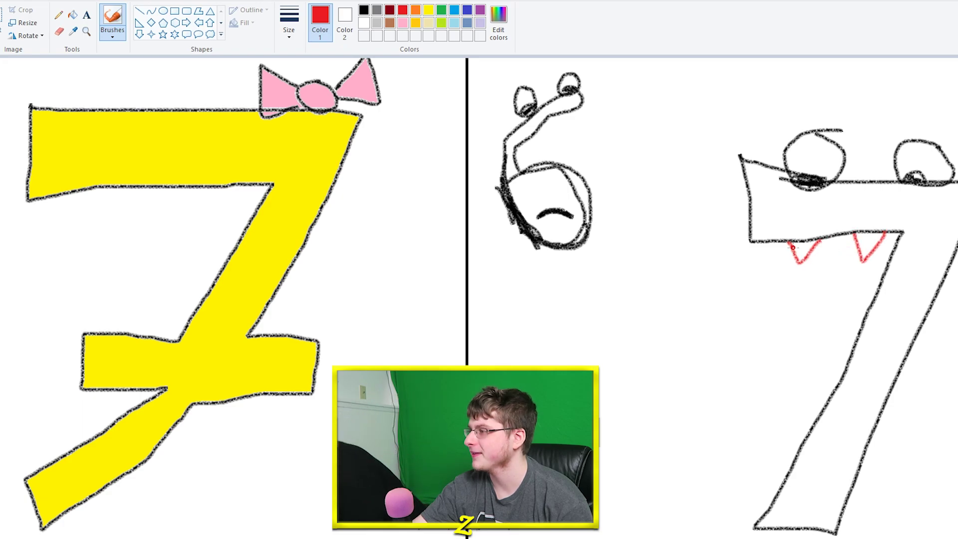
drag(793, 247, 804, 255)
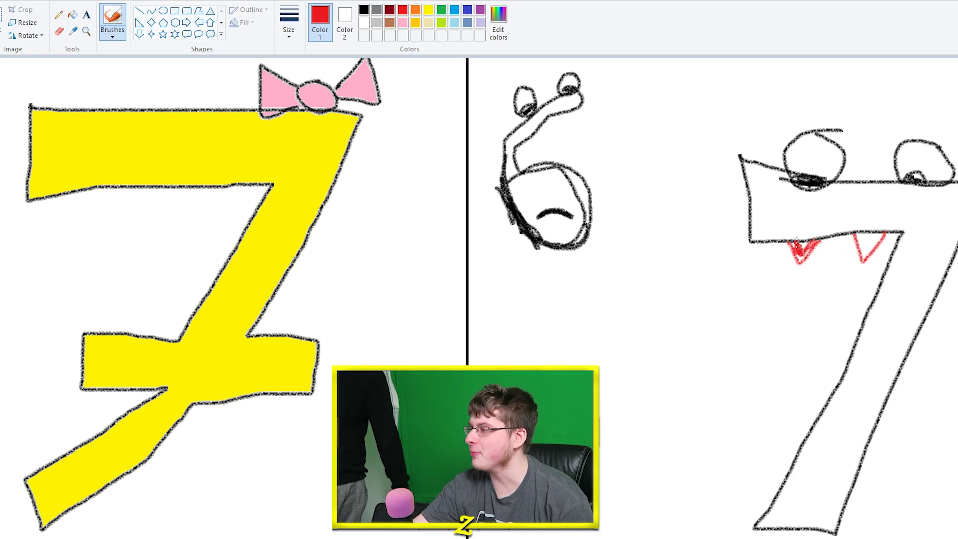
mouse_move(853, 232)
mouse_down()
mouse_move(867, 255)
mouse_move(849, 262)
mouse_up()
mouse_move(883, 228)
mouse_down()
mouse_move(856, 242)
mouse_move(870, 237)
mouse_up()
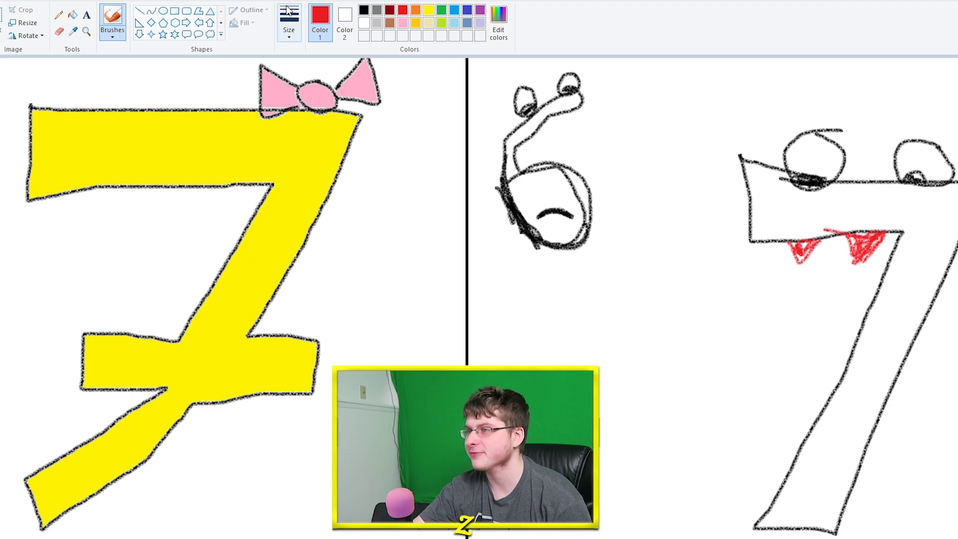
Draw a black mouth edge along the diagonal and a chin under the fangs.
click(364, 10)
drag(897, 244, 876, 268)
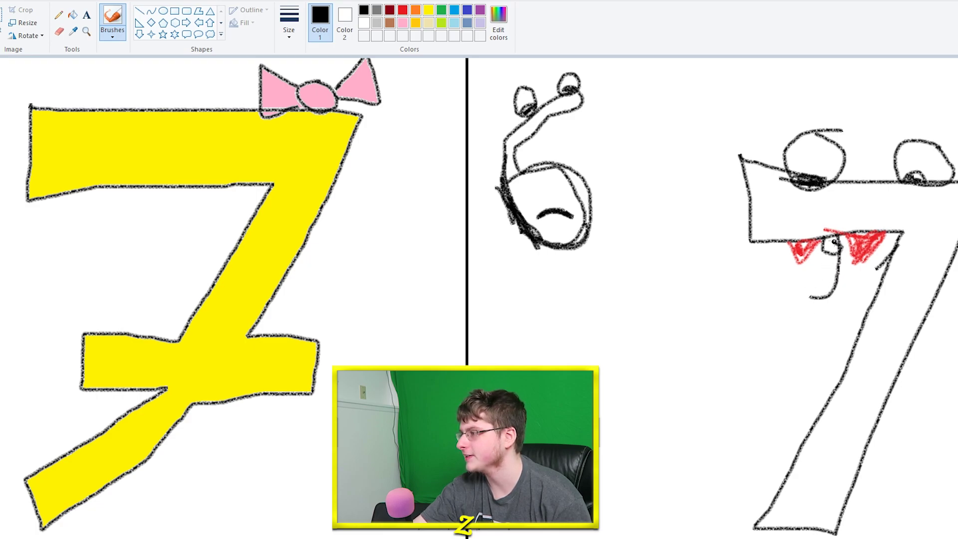
mouse_move(881, 281)
mouse_down()
mouse_move(804, 311)
mouse_move(777, 250)
mouse_move(812, 307)
mouse_move(822, 239)
mouse_move(857, 247)
mouse_up()
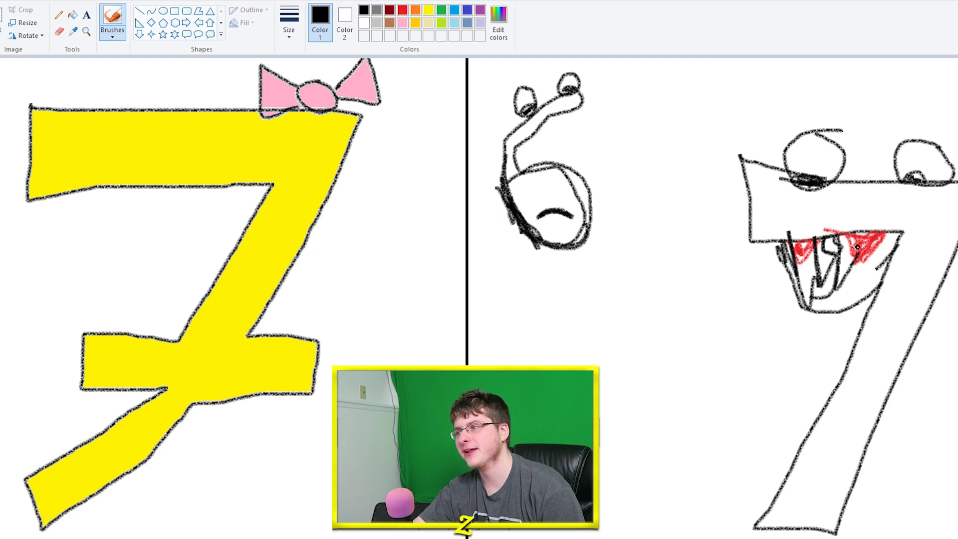